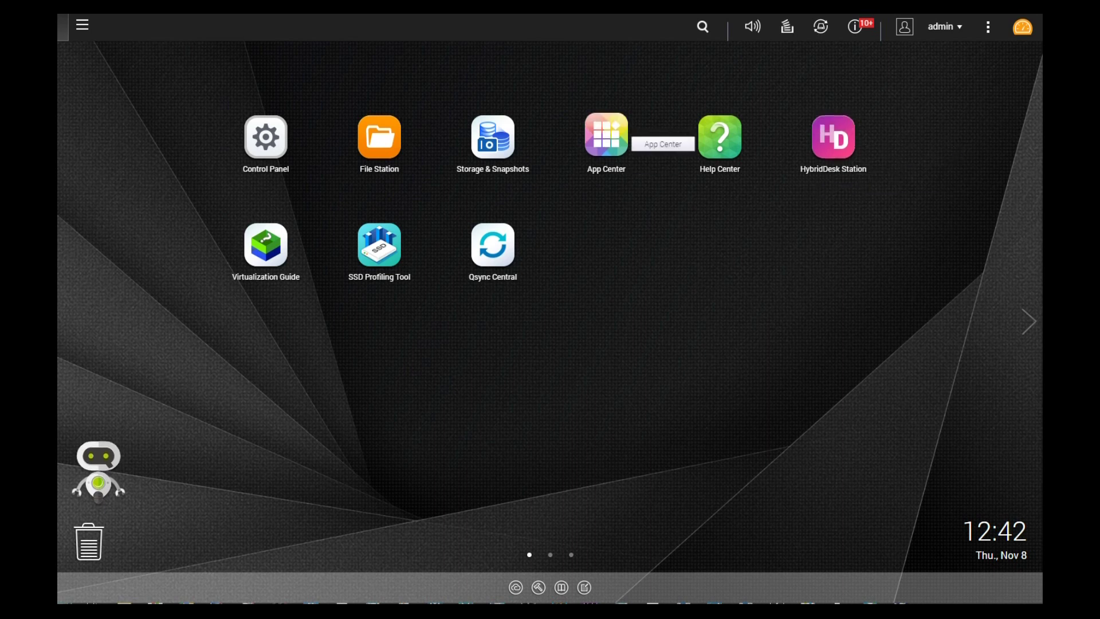
Briefly open App Center, then show Control Panel's HybridDesk Station page on the HD Station's applications tab.
click(606, 138)
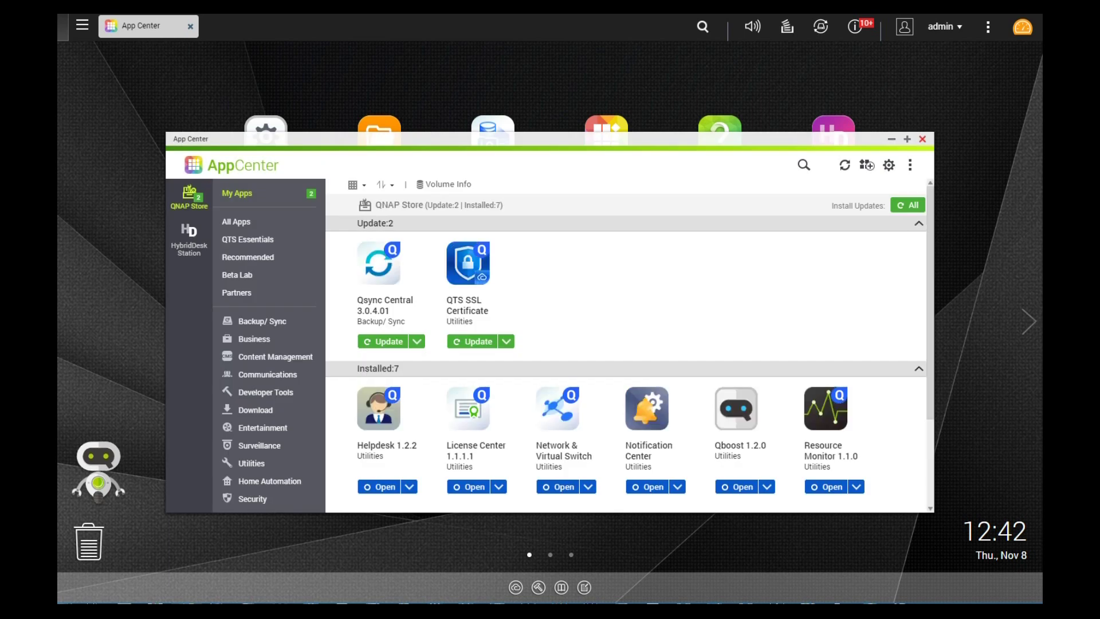
click(923, 139)
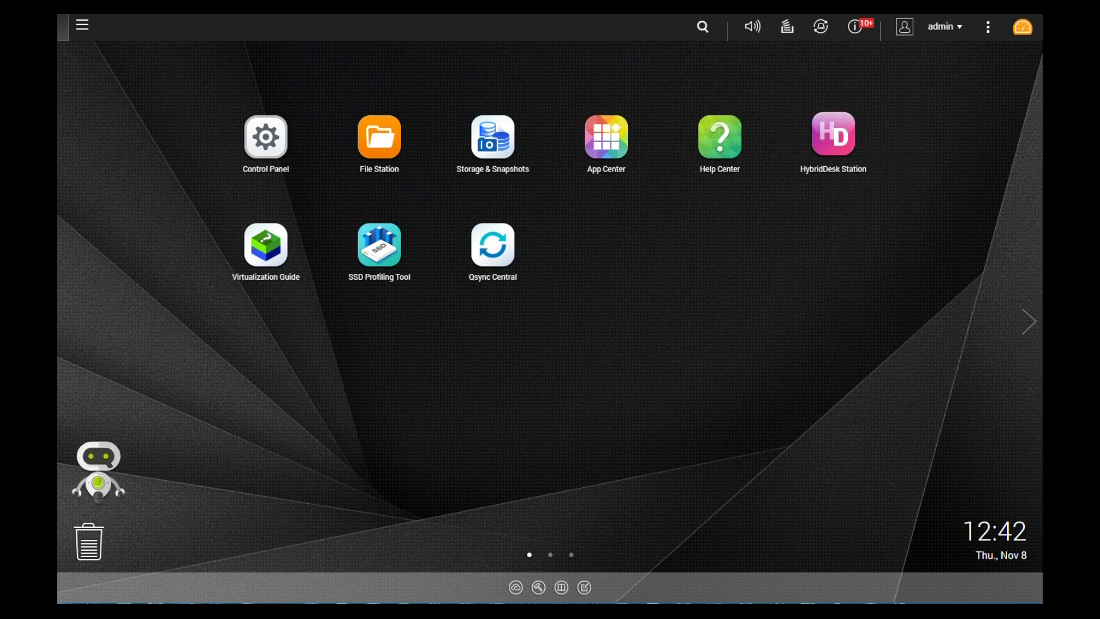
click(265, 137)
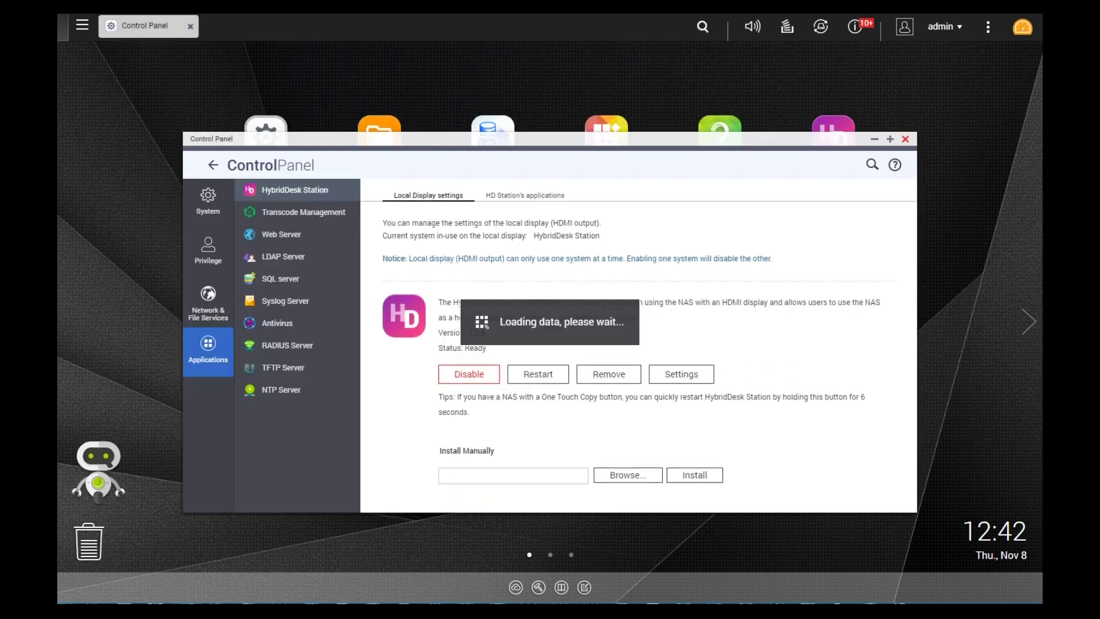
click(525, 195)
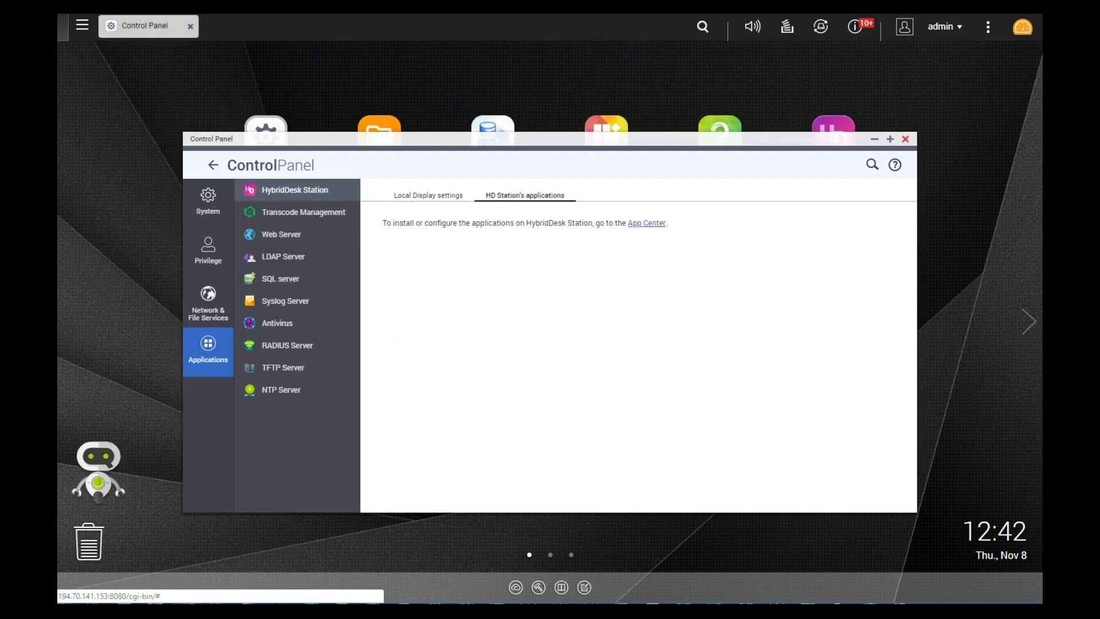
Follow the App Center link and scroll through the 23 installed HybridDesk Station apps.
click(647, 223)
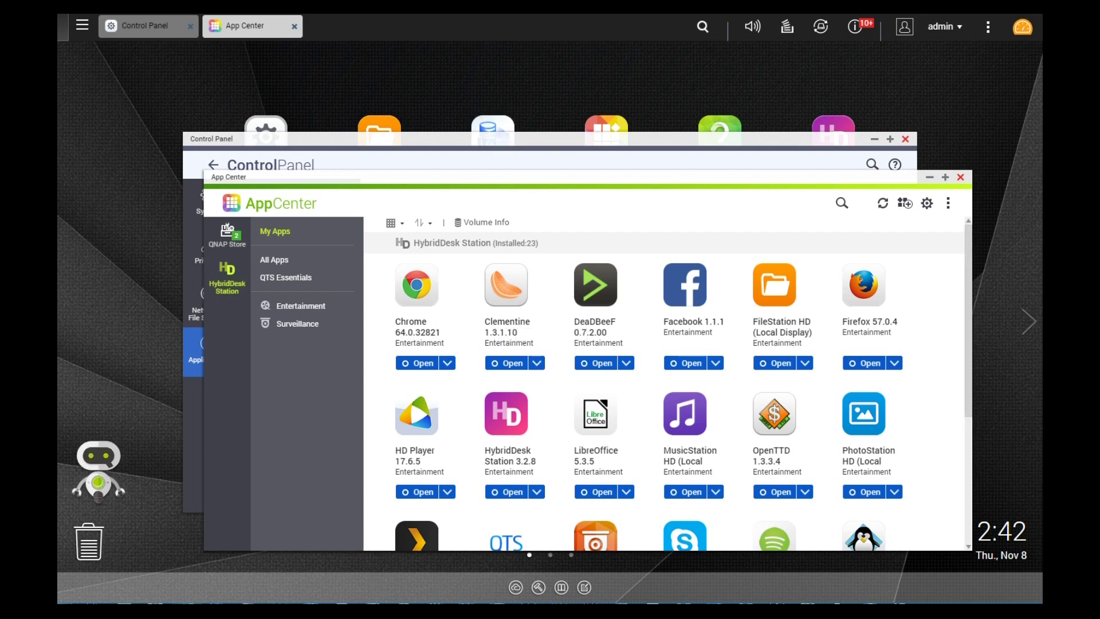
scroll(888, 338, down, 2)
scroll(888, 338, down, 2)
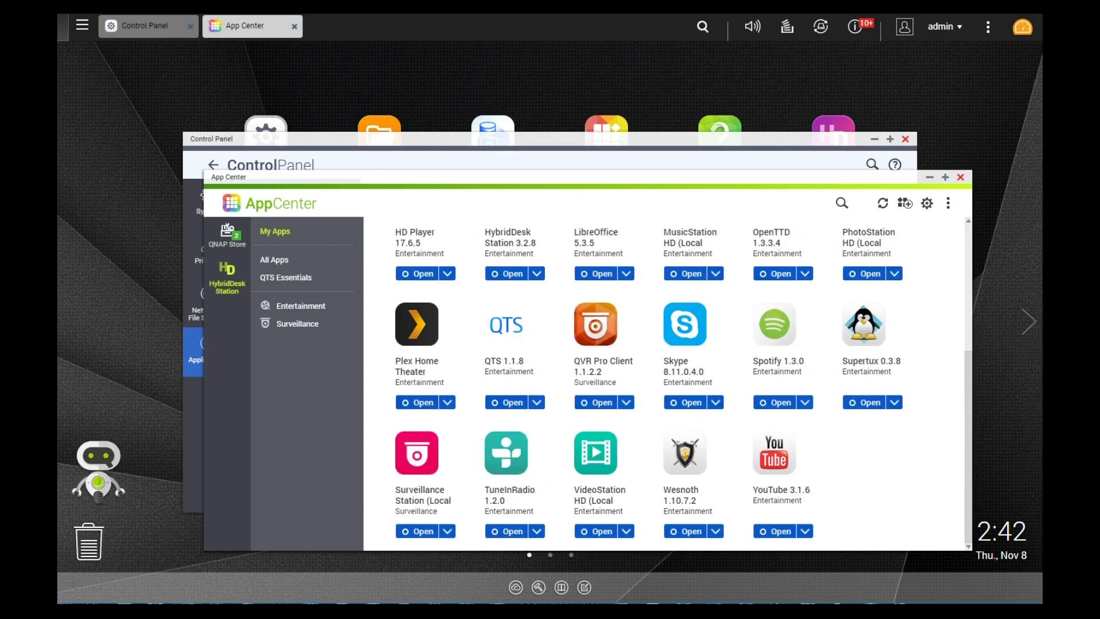
scroll(888, 338, up, 4)
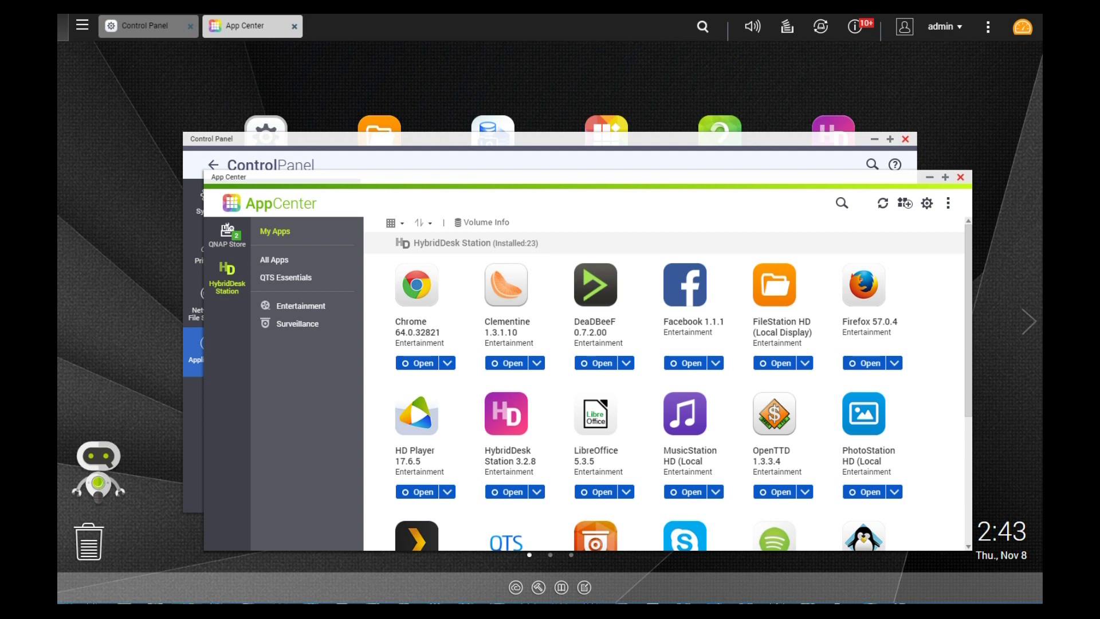
scroll(762, 344, down, 2)
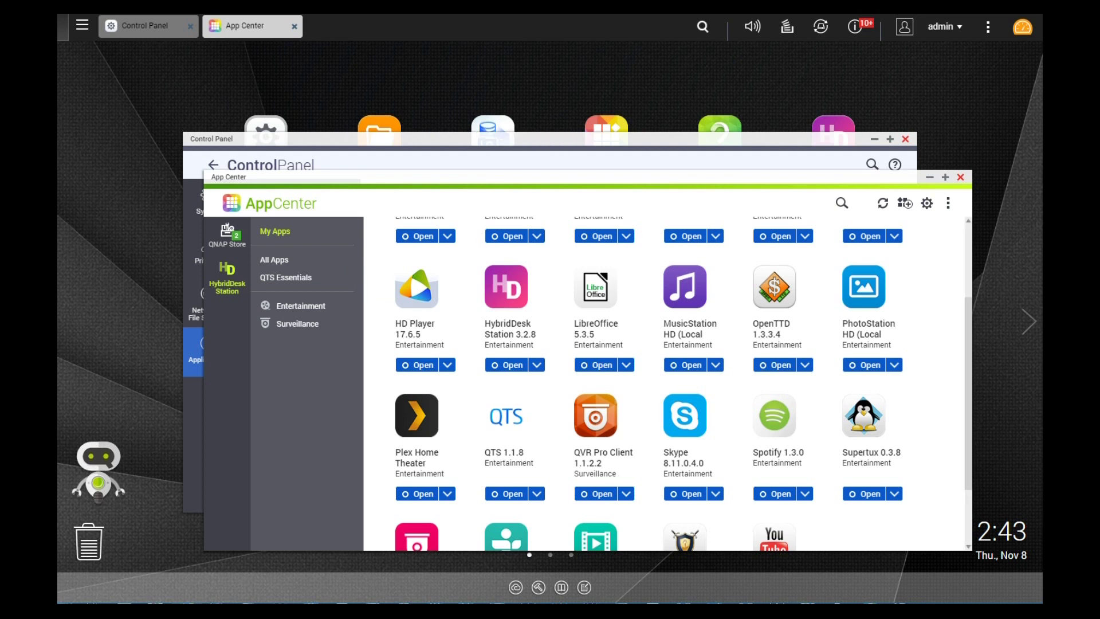
Scroll down and back up through the installed HybridDesk Station apps in App Center.
scroll(533, 373, down, 2)
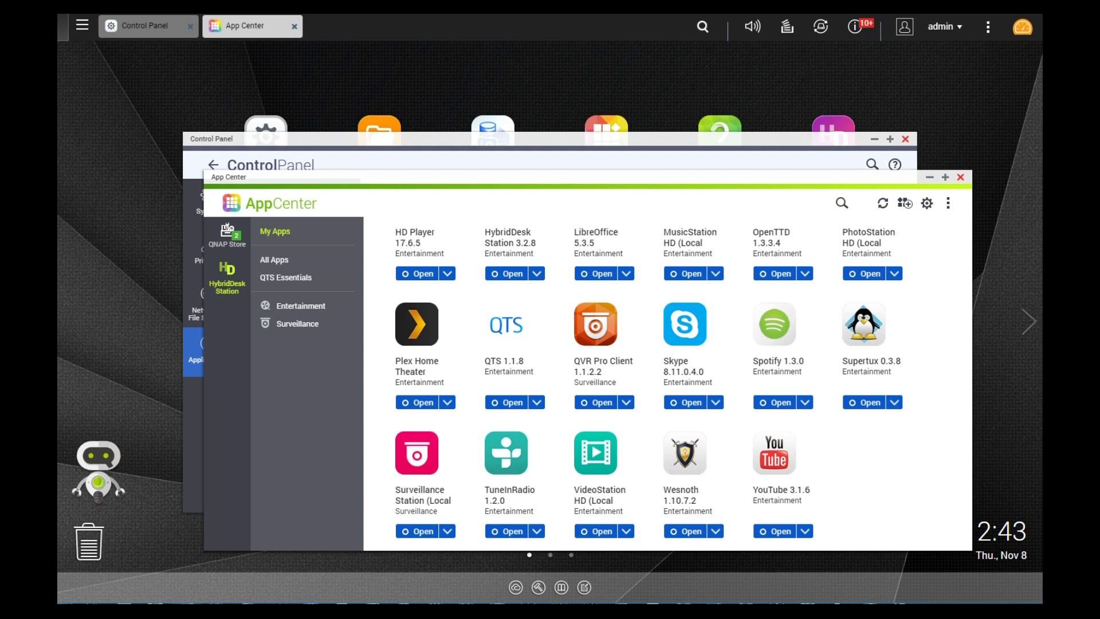
scroll(705, 421, up, 2)
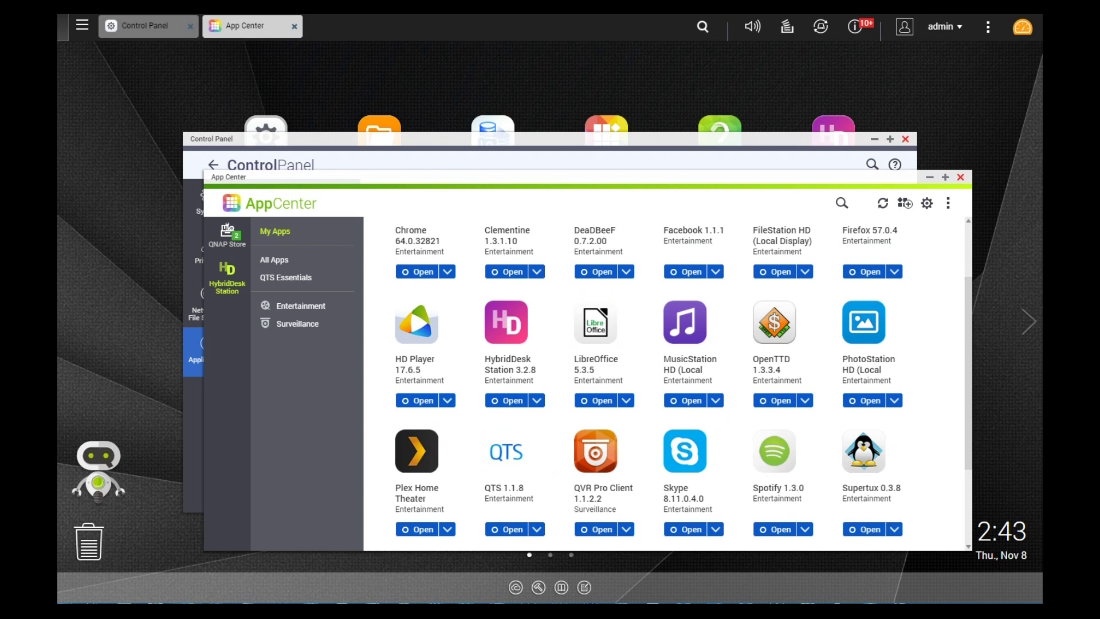
scroll(669, 384, up, 2)
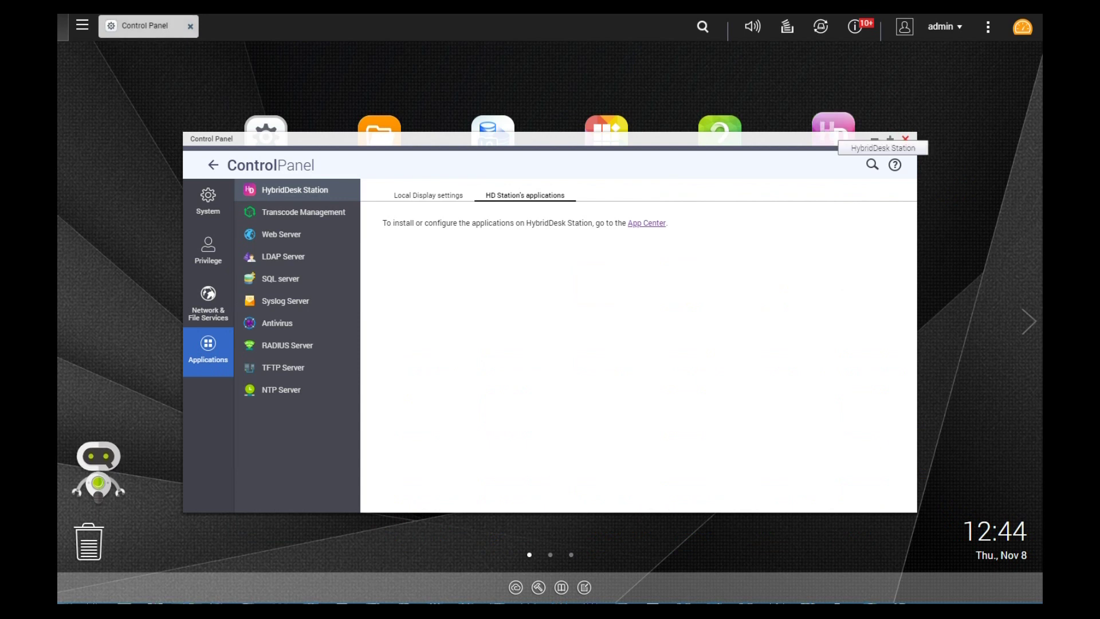
Open HybridDesk Station's Local Display settings, showing Remote Desktop enabled and Overscan Off.
click(428, 195)
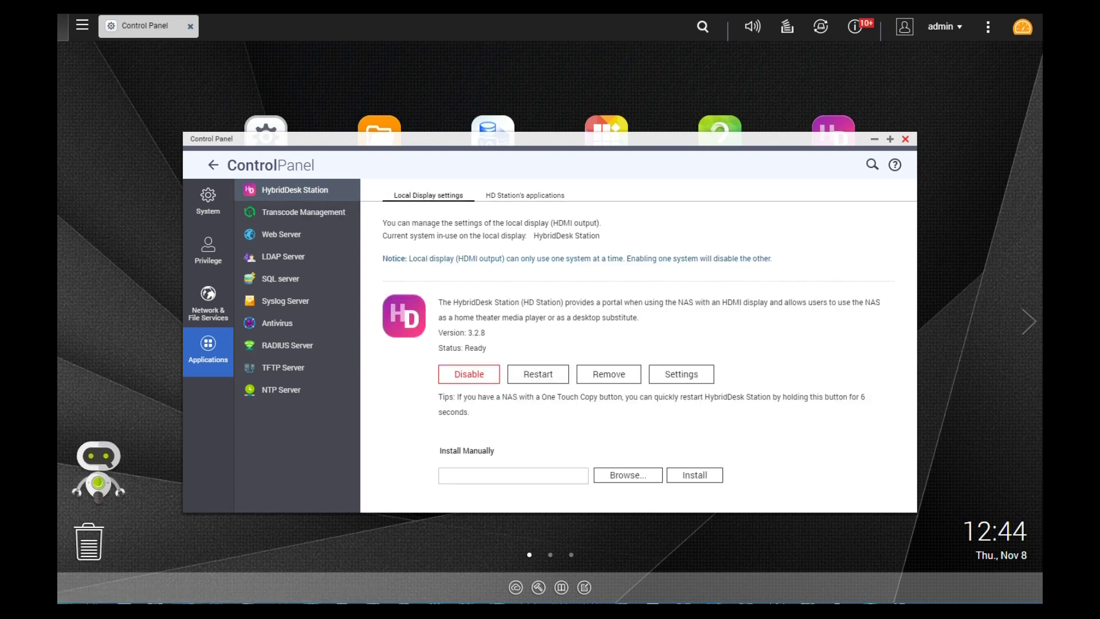
click(682, 373)
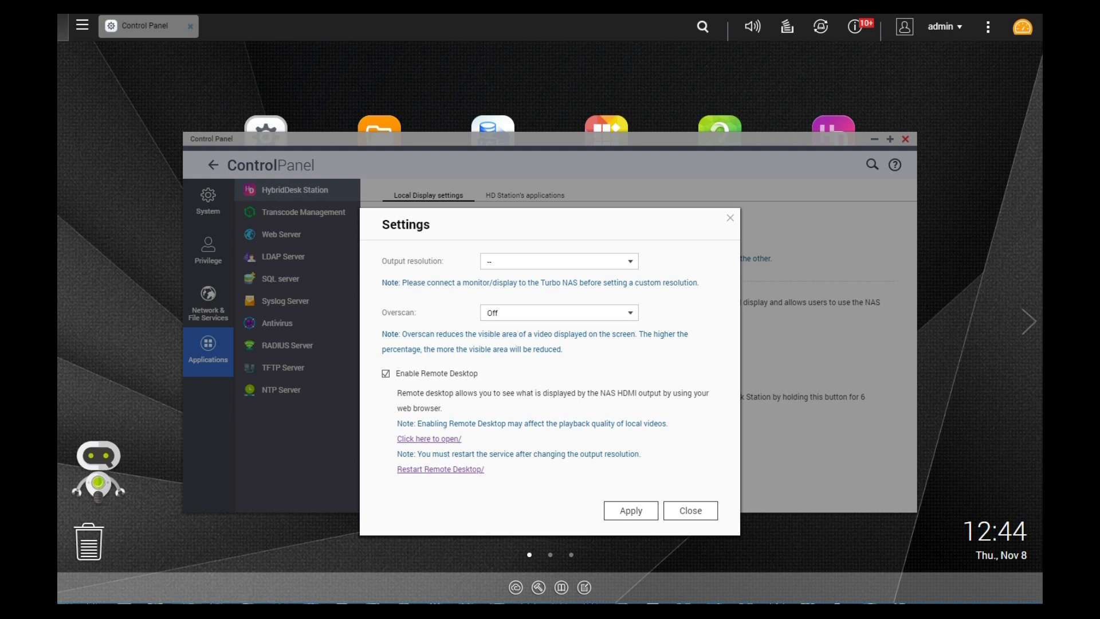
Close the Local Display Settings dialog to reach the HybridDesk Station account login screen.
key(Escape)
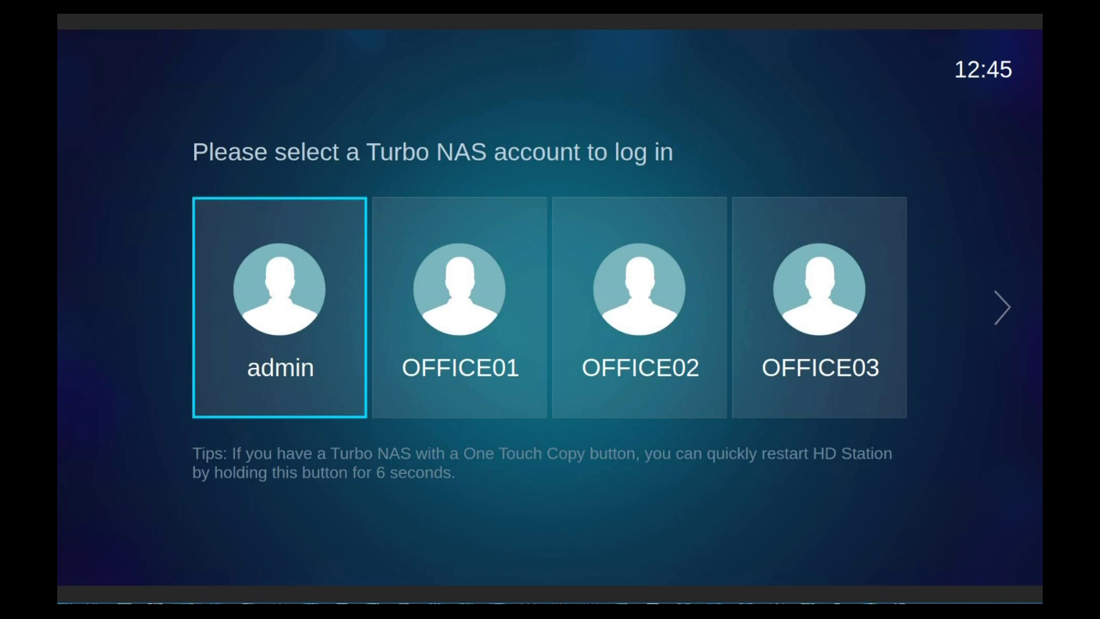
Browse the login accounts and select admin to reach its password prompt.
key(Right)
key(Right)
key(Right)
key(Right)
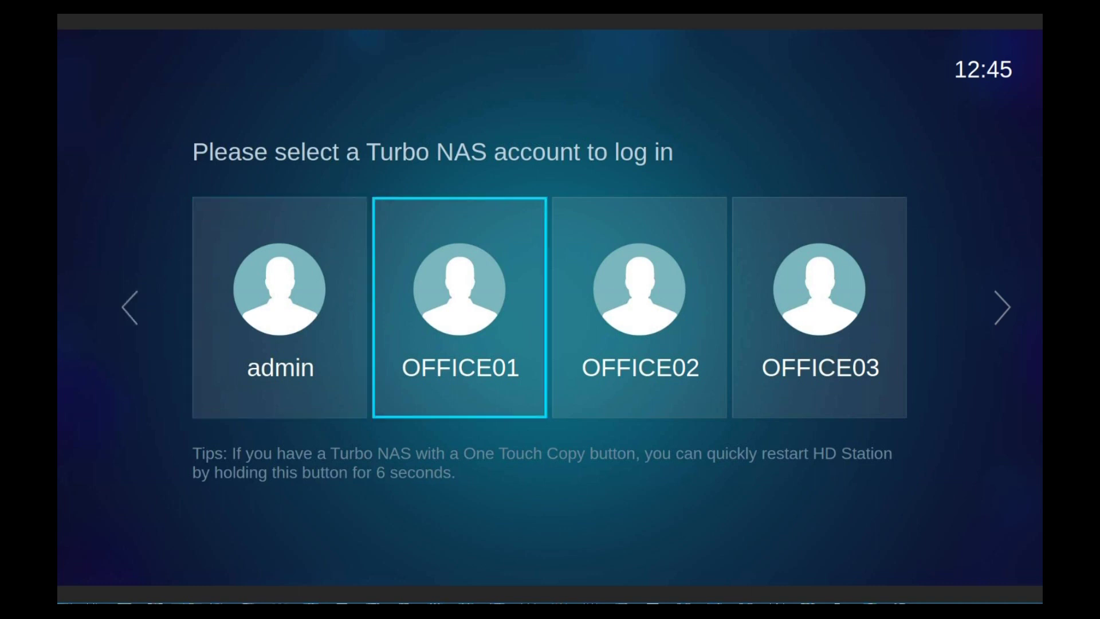
key(Right)
key(Right)
key(Right)
key(Right)
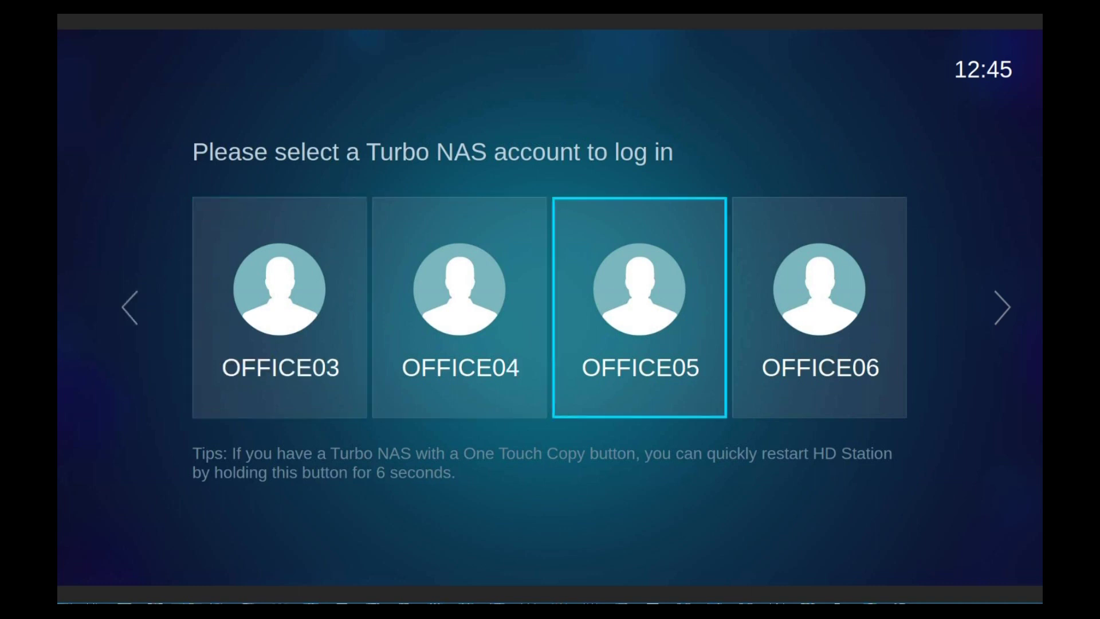
key(Right)
key(Right)
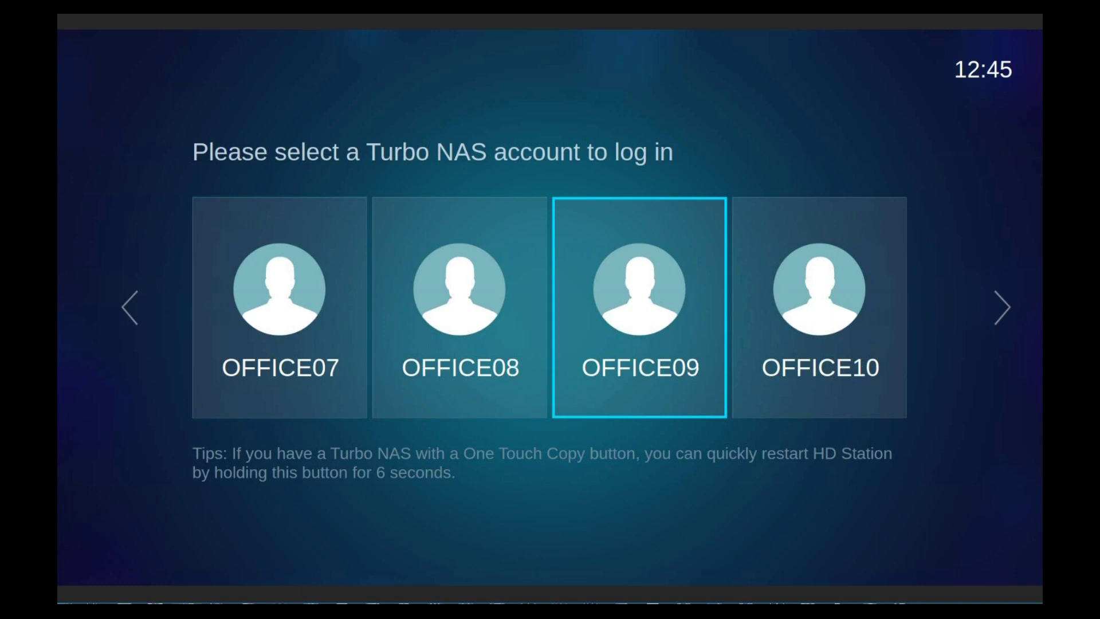
key(Right)
key(Right)
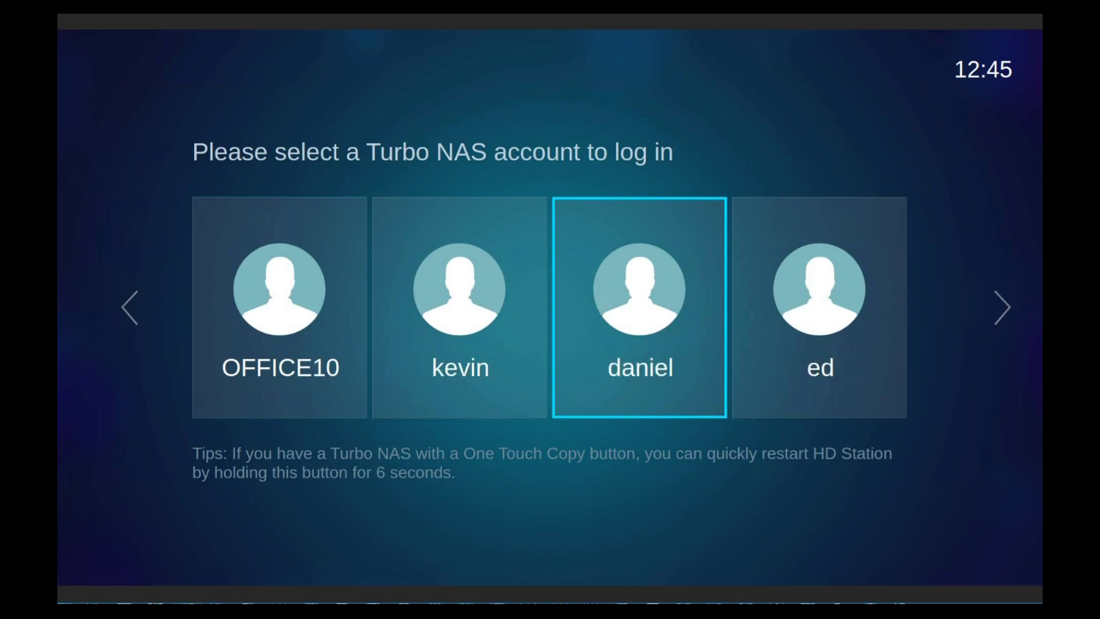
key(Right)
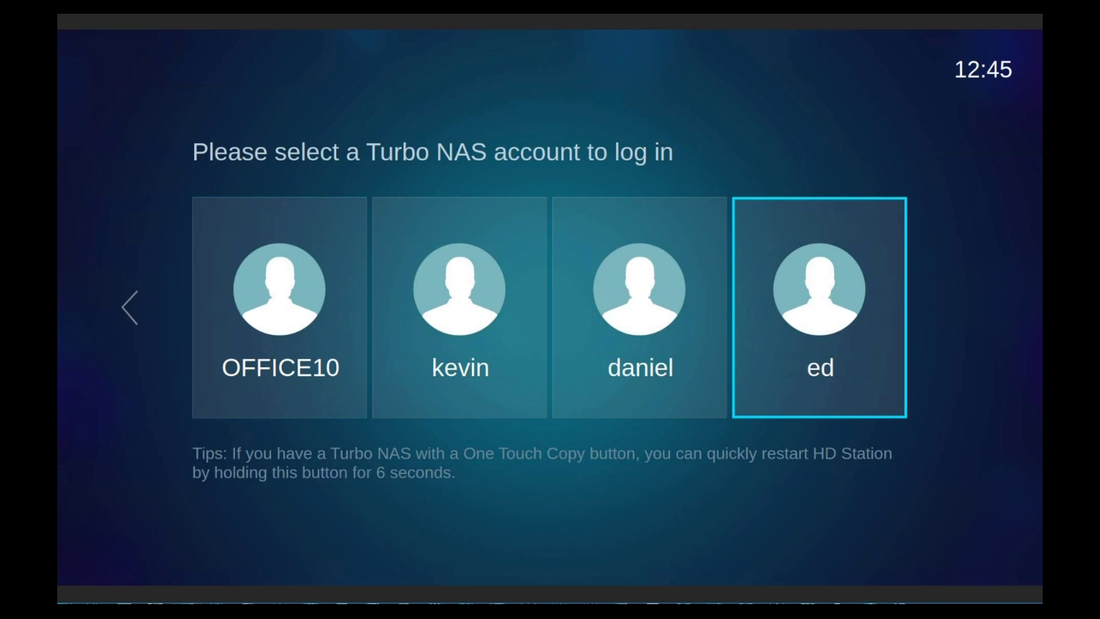
key(Left)
key(Left)
key(Left)
key(Left)
key(Left)
key(Left)
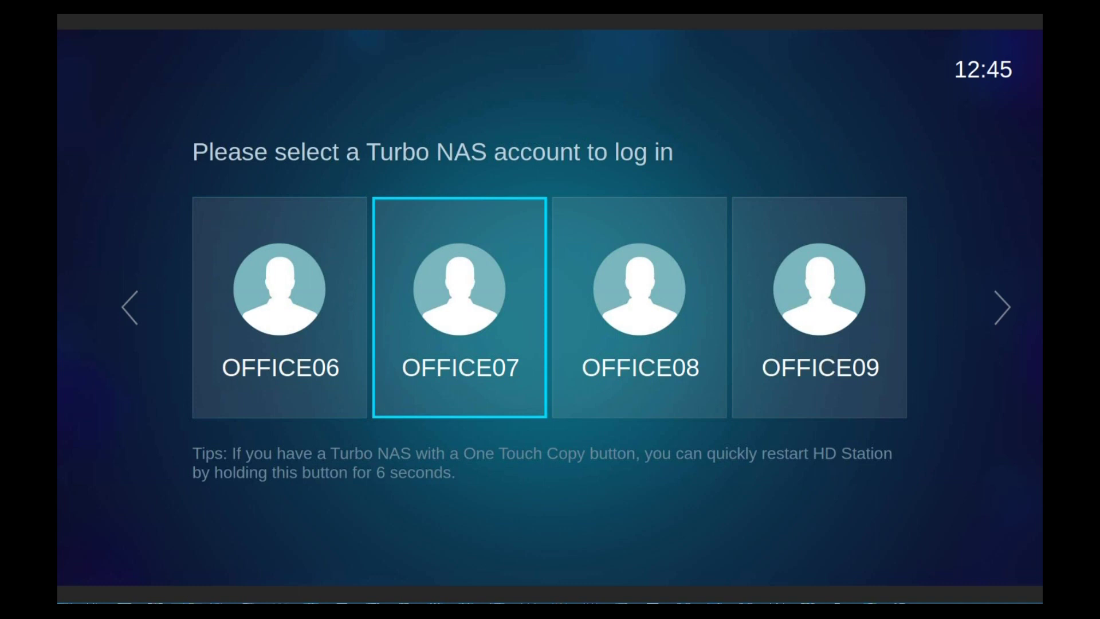
key(Left)
key(Left)
key(Left)
key(Left)
key(Left)
key(Left)
key(Left)
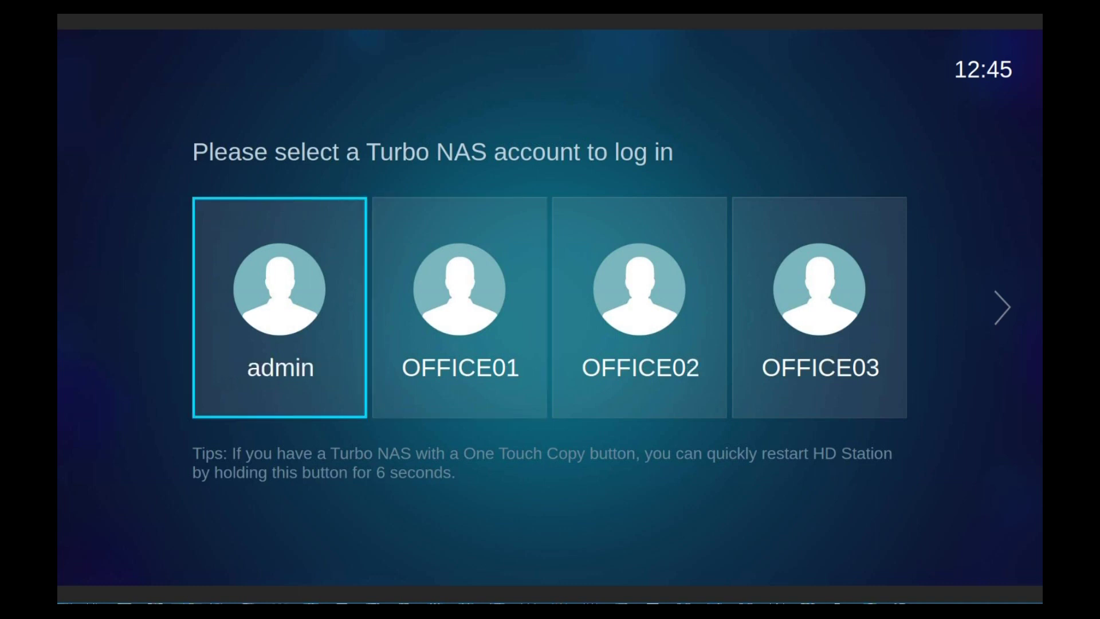
key(Return)
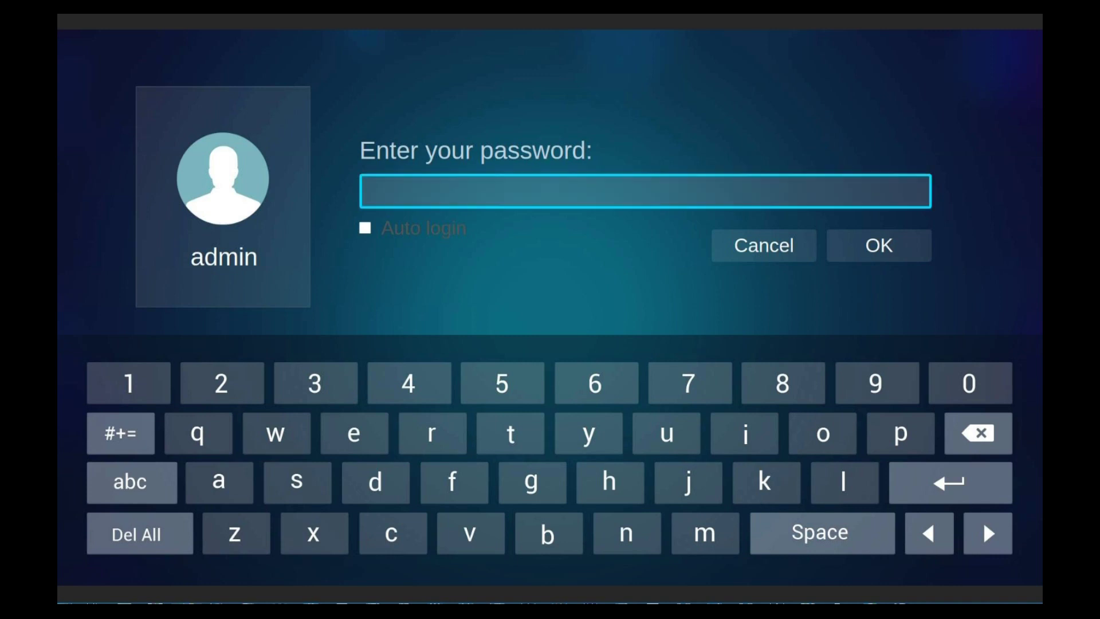
Enter the admin password and enable Auto login for the account.
text(********)
click(365, 228)
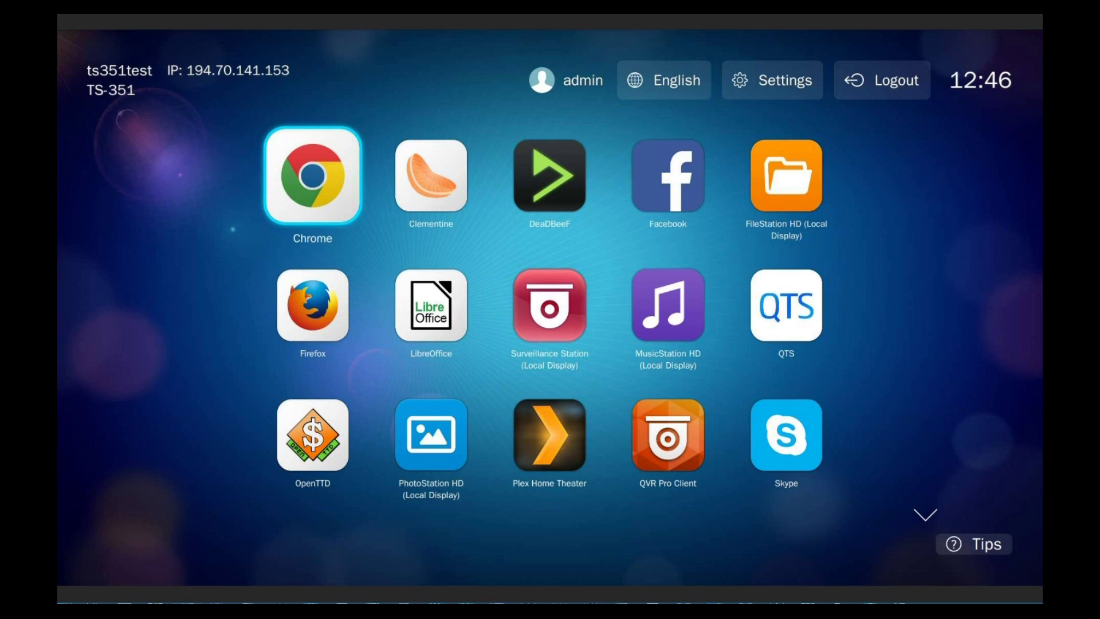
Browse the HybridDesk Station app grid with the arrow keys.
key(Right)
key(Right)
key(Right)
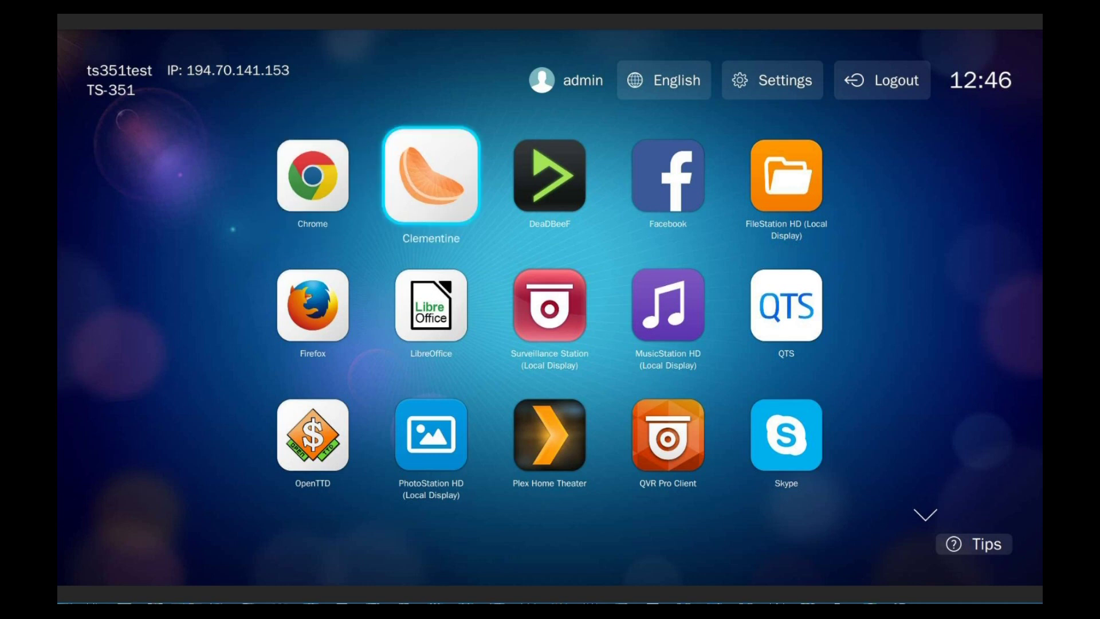
key(Down)
key(Left)
key(Left)
key(Left)
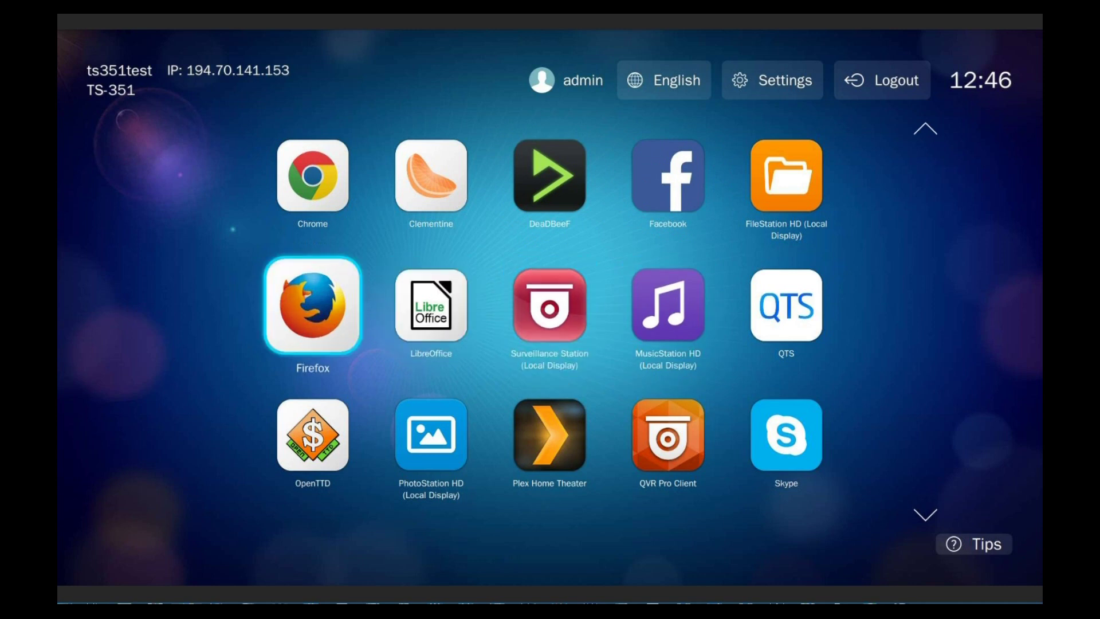
key(Up)
key(Right)
key(Right)
key(Right)
key(Right)
key(Down)
key(Down)
key(Down)
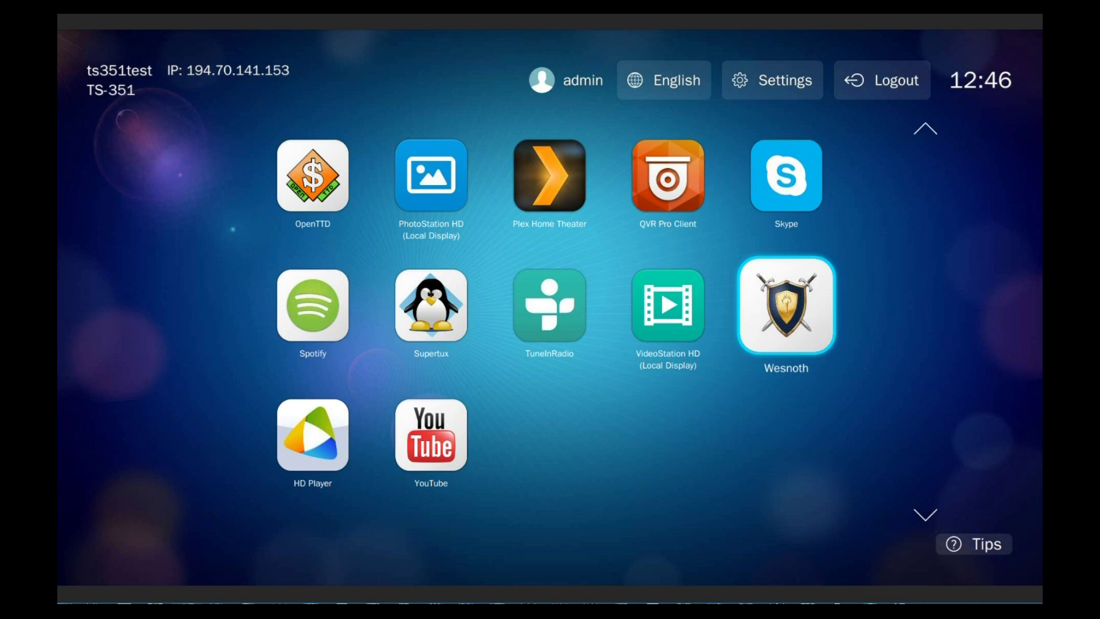
Move focus onto Plex Home Theater and launch it.
key(Up)
key(Up)
key(Up)
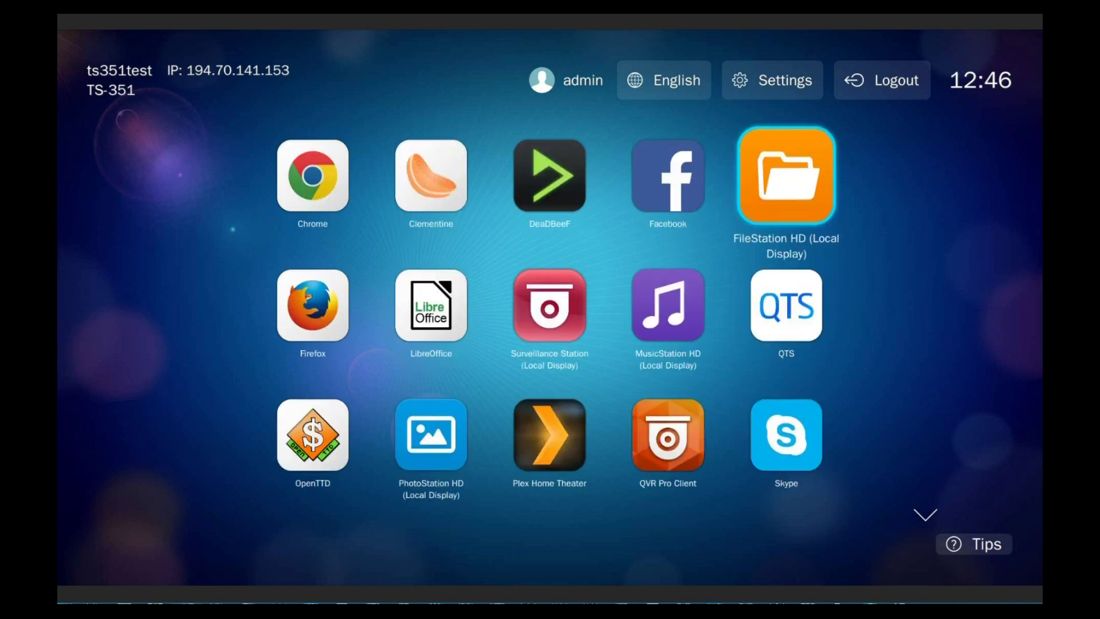
key(Left)
key(Left)
key(Left)
key(Down)
key(Right)
key(Right)
key(Right)
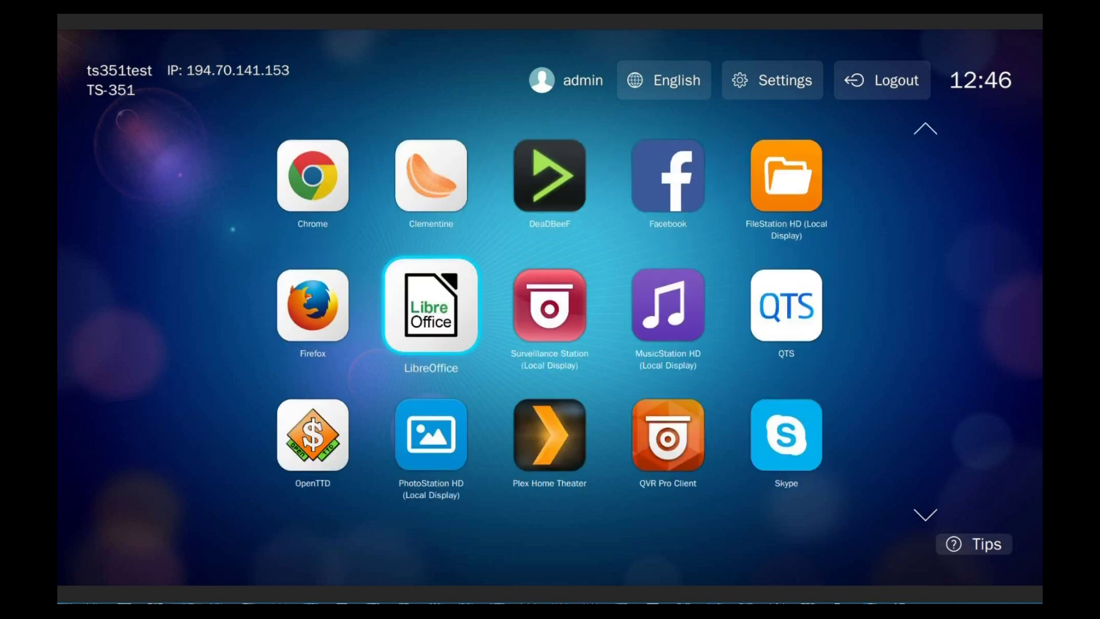
key(Right)
key(Down)
key(Left)
key(Left)
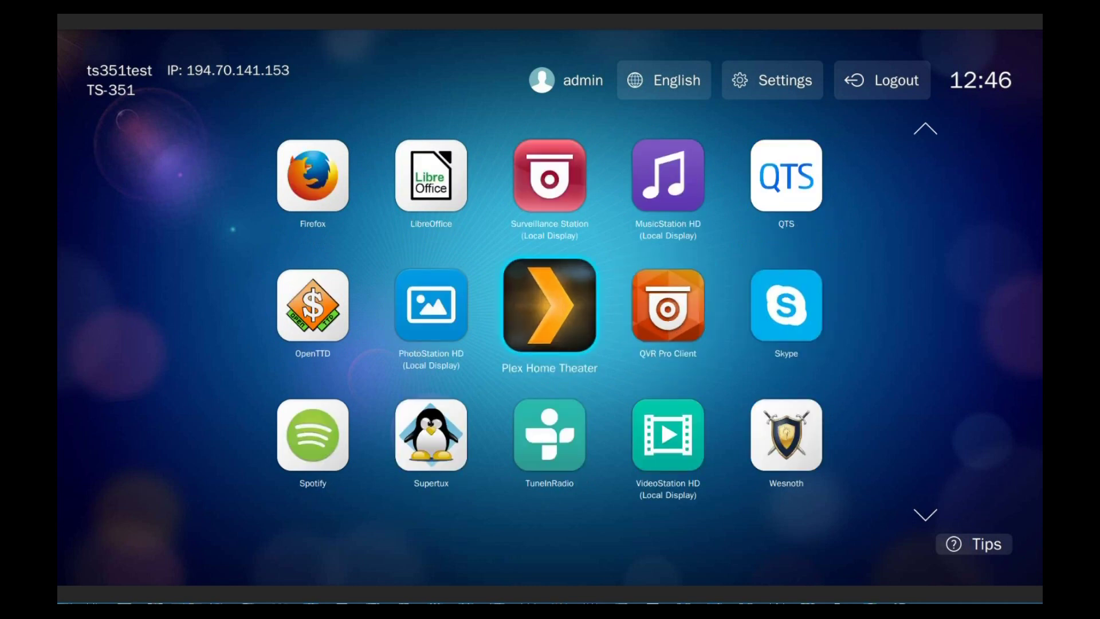
key(Return)
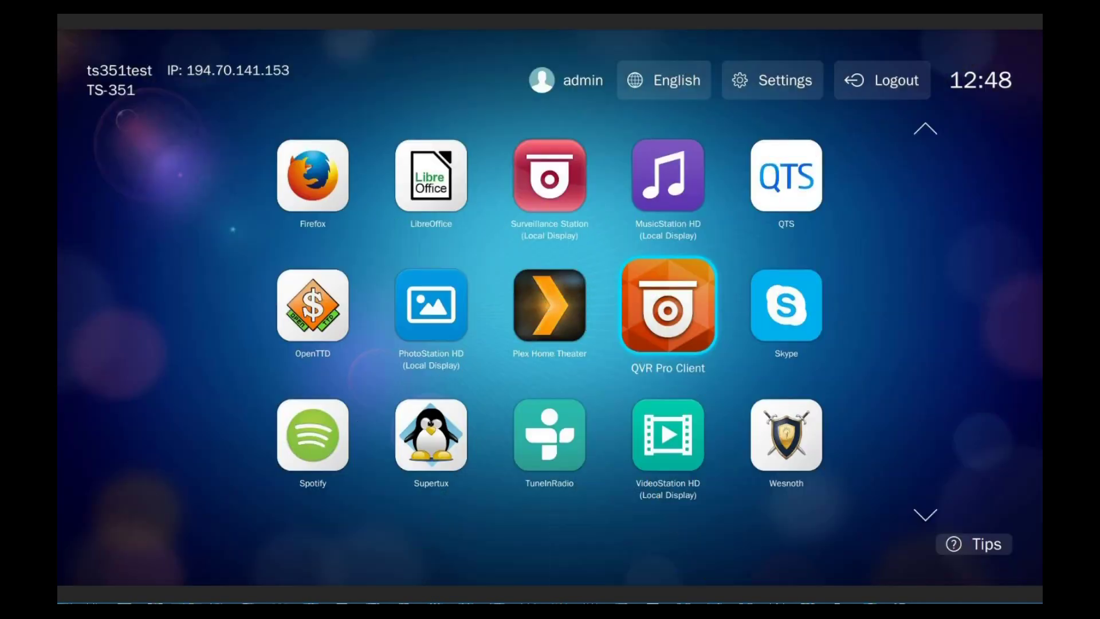
Navigate the app grid down to the YouTube tile and launch YouTube.
key(Up)
key(Left)
key(Left)
key(Down)
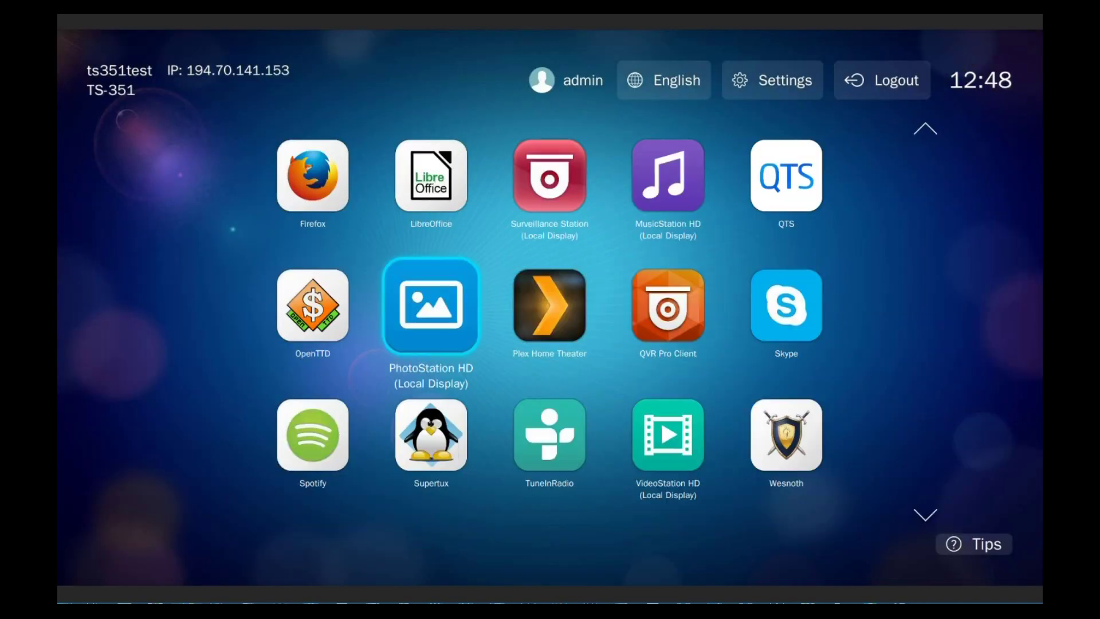
key(Right)
key(Right)
key(Left)
key(Left)
key(Up)
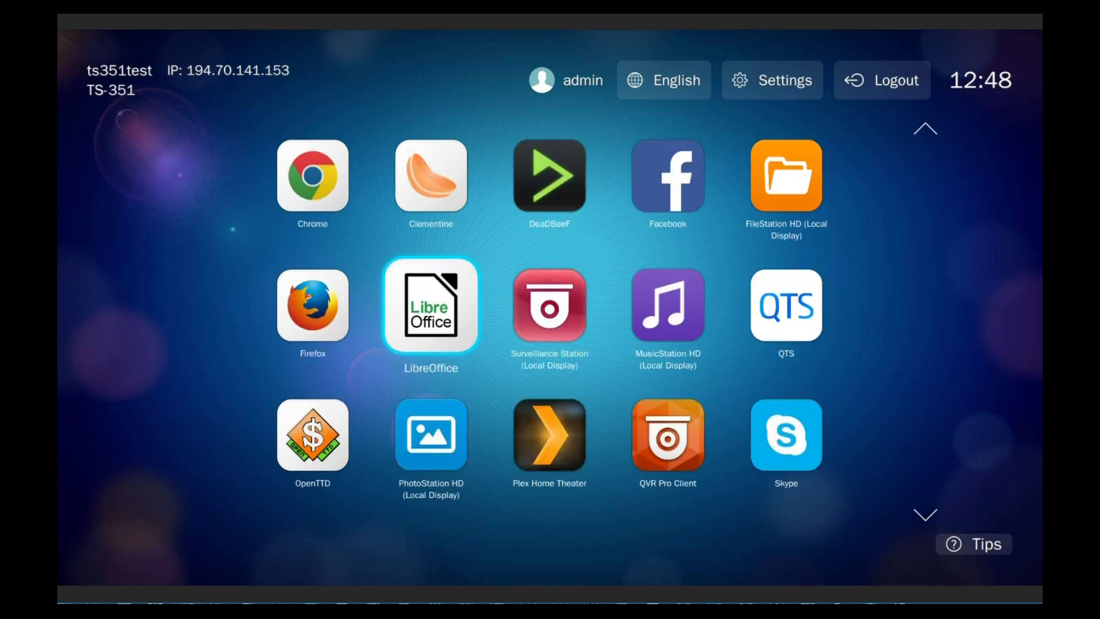
key(Left)
key(Right)
key(Right)
key(Down)
key(Down)
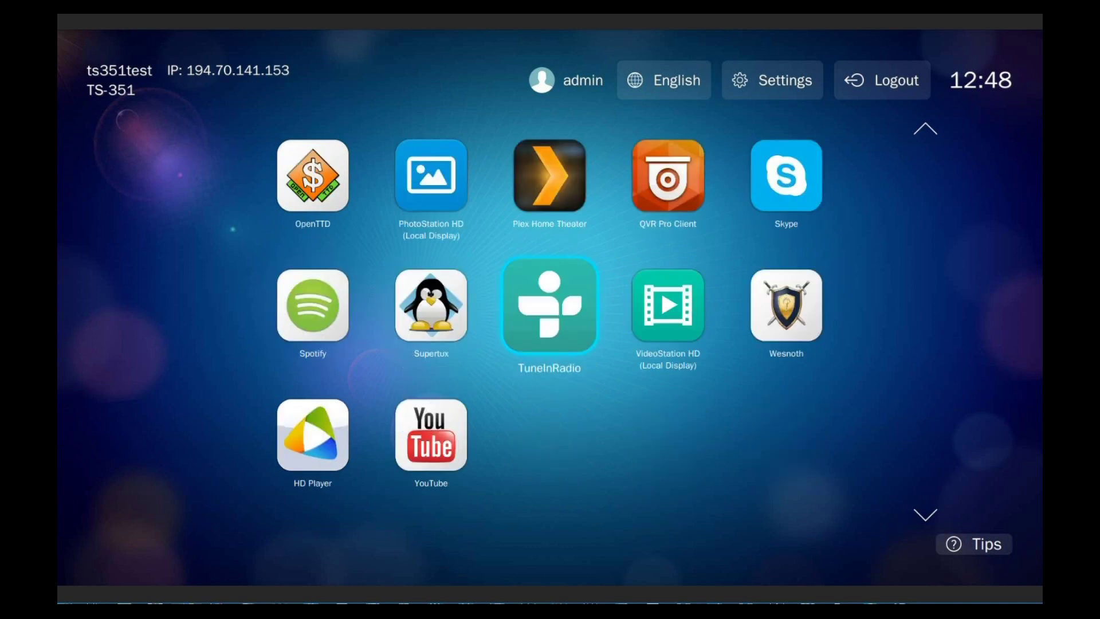
key(Down)
key(Return)
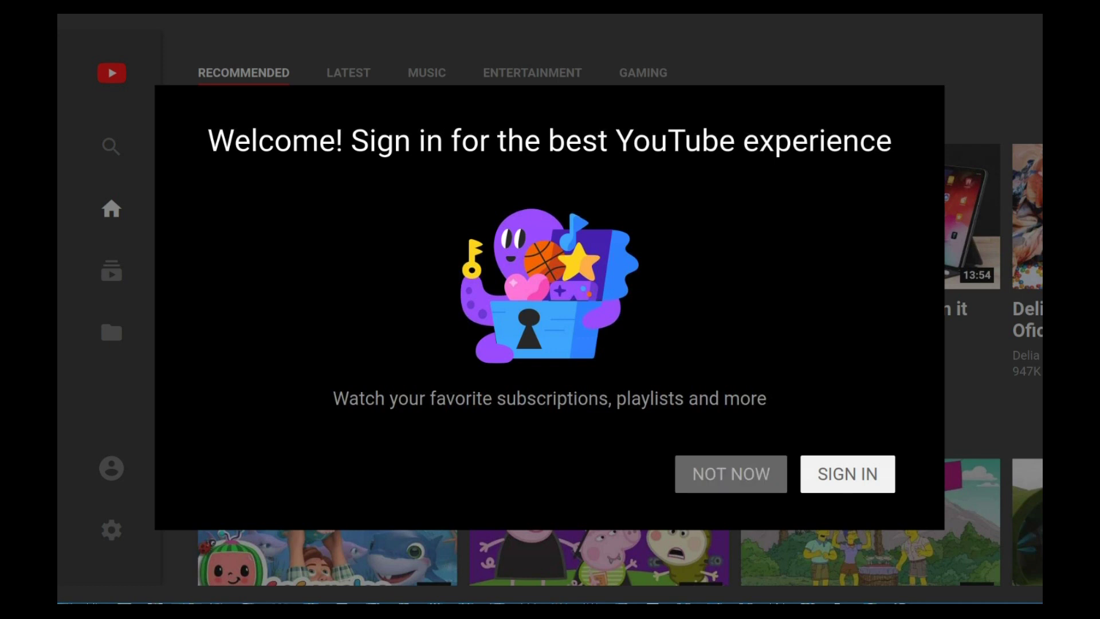
Skip the sign-in prompt and search YouTube for 'nascompares spantv'.
key(Escape)
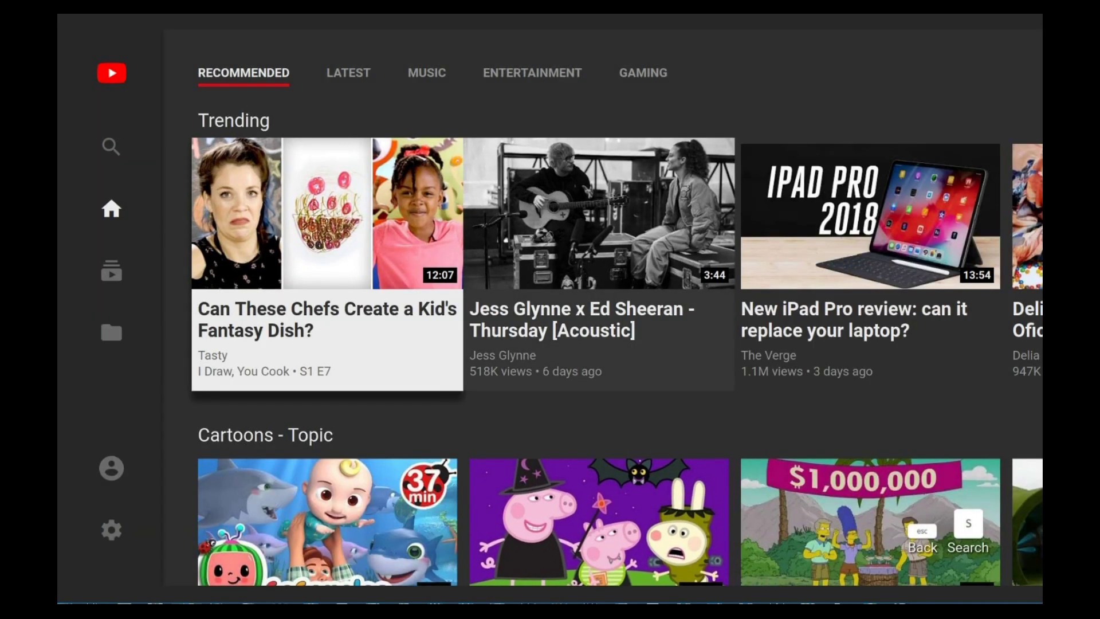
key(s)
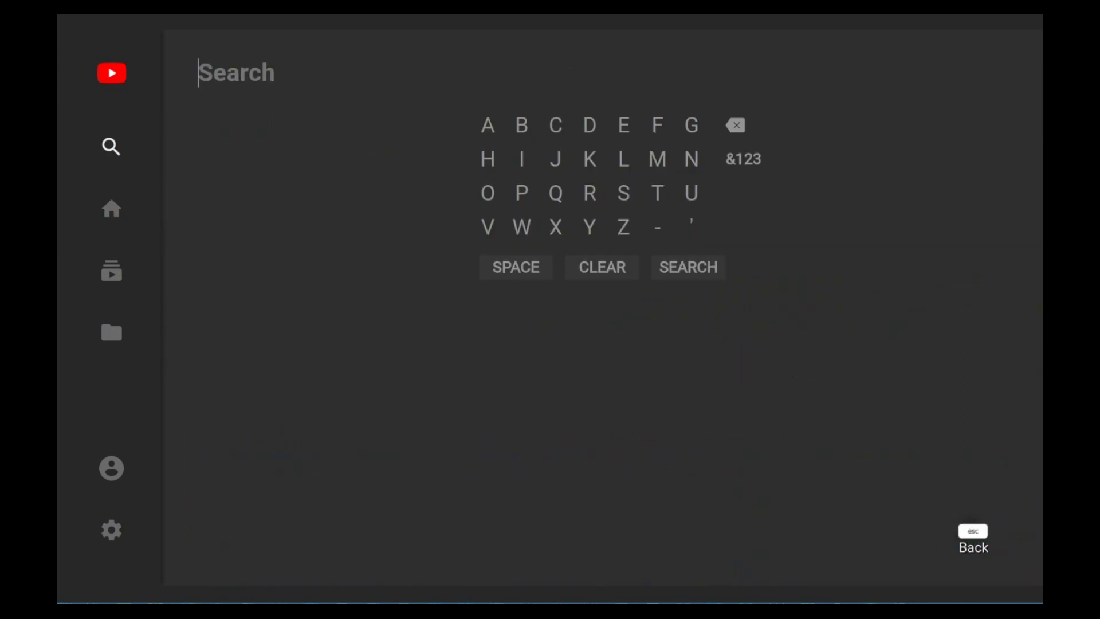
text(nascompares )
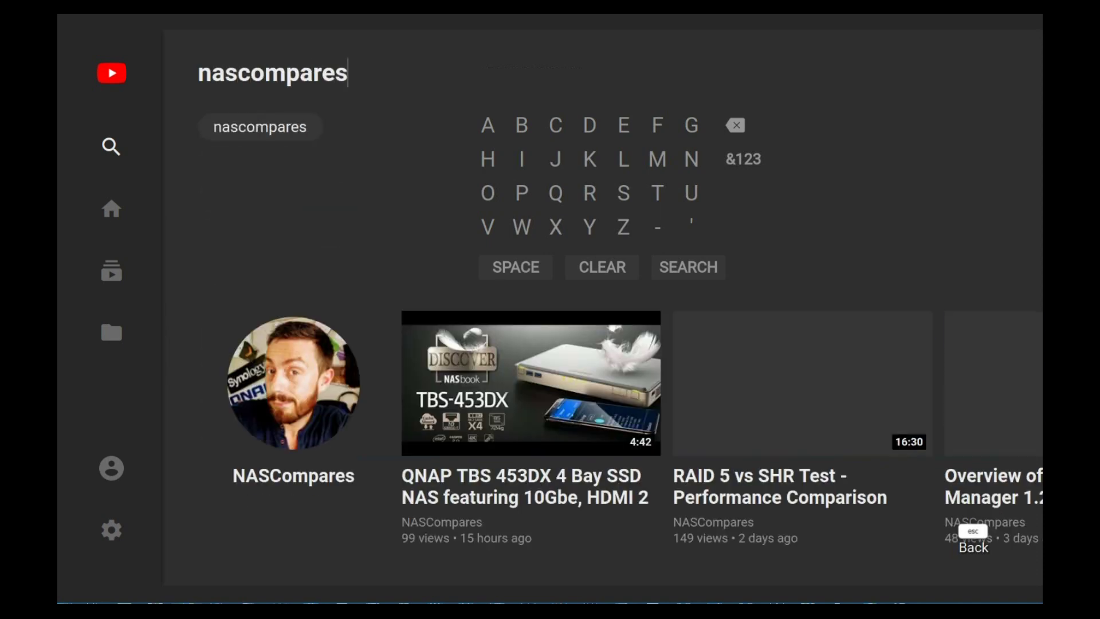
text(spantv)
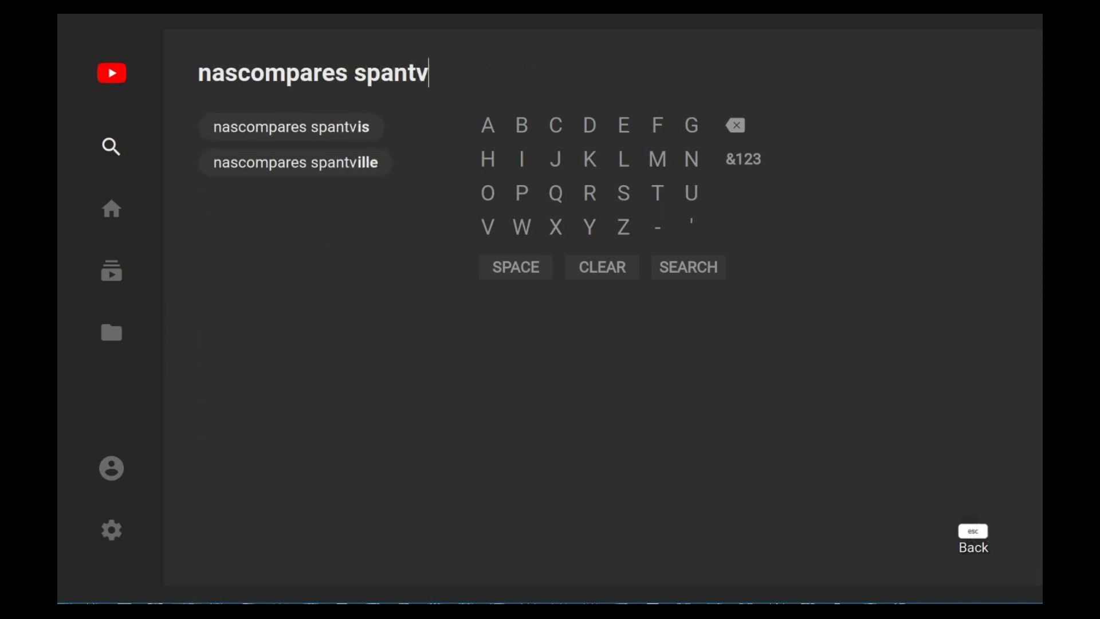
key(Down)
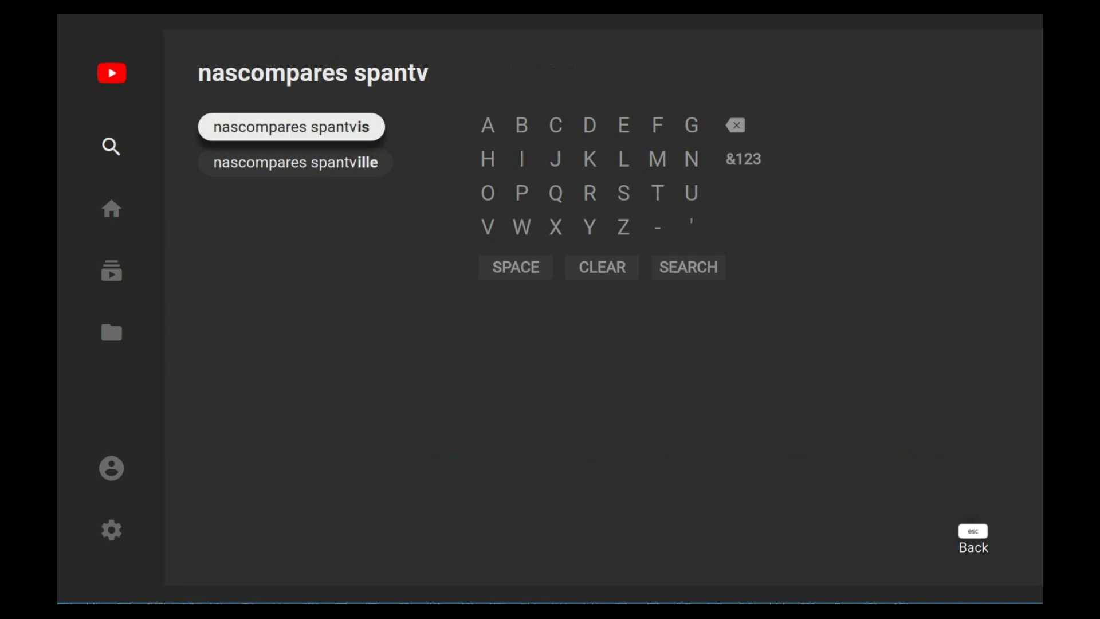
key(Right)
key(Down)
key(Left)
key(Right)
key(Right)
key(Return)
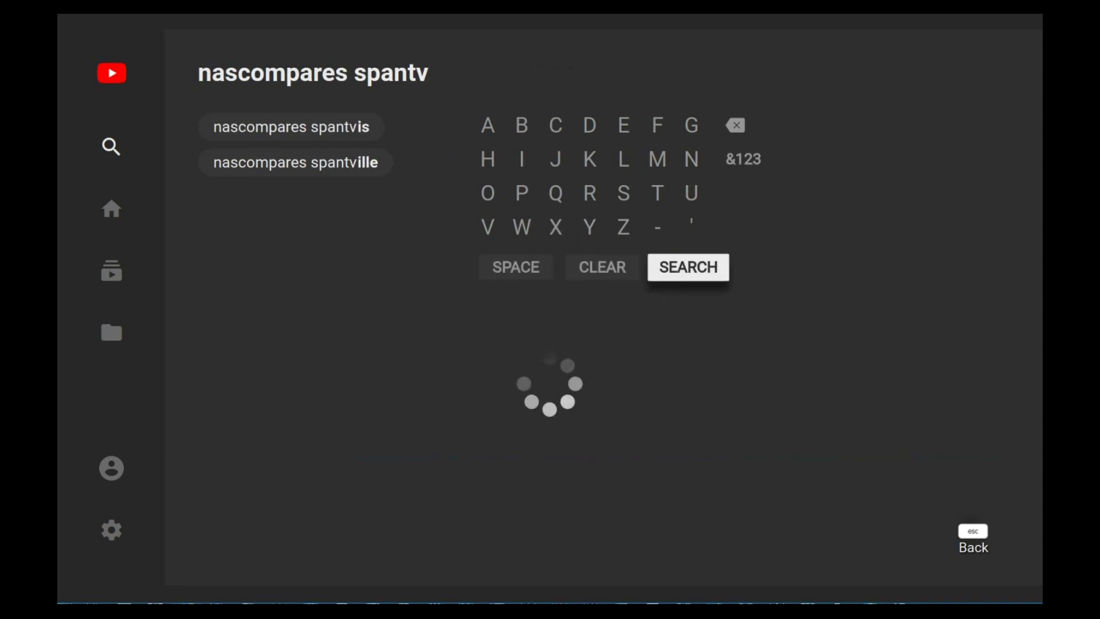
Look along the SPANdotCOM results and return to the CeBit 2018 video.
key(Right)
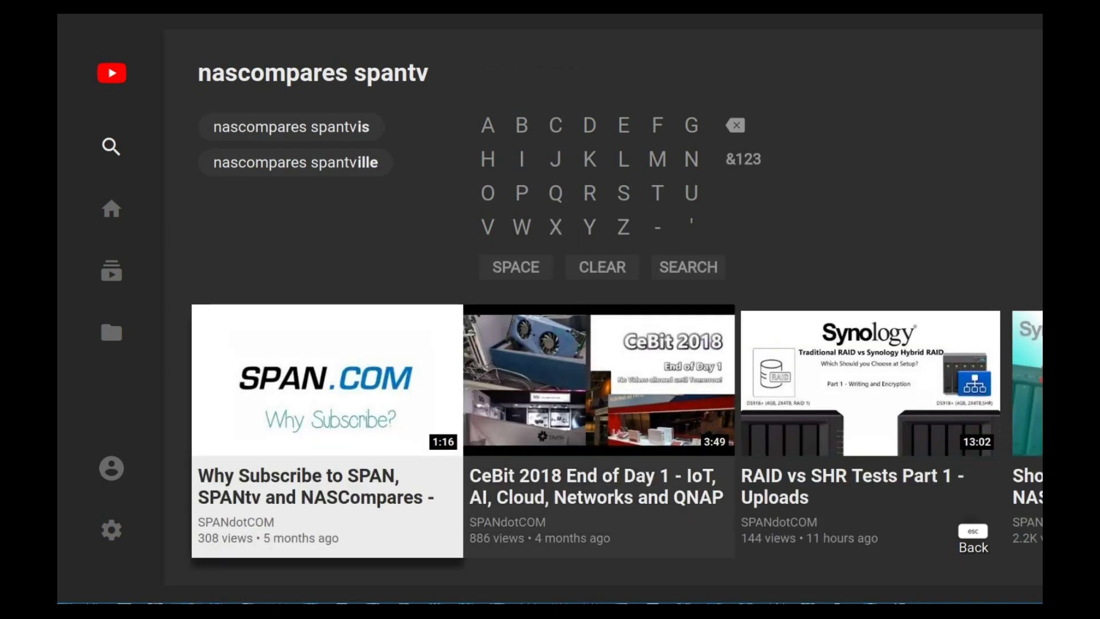
key(Right)
key(Left)
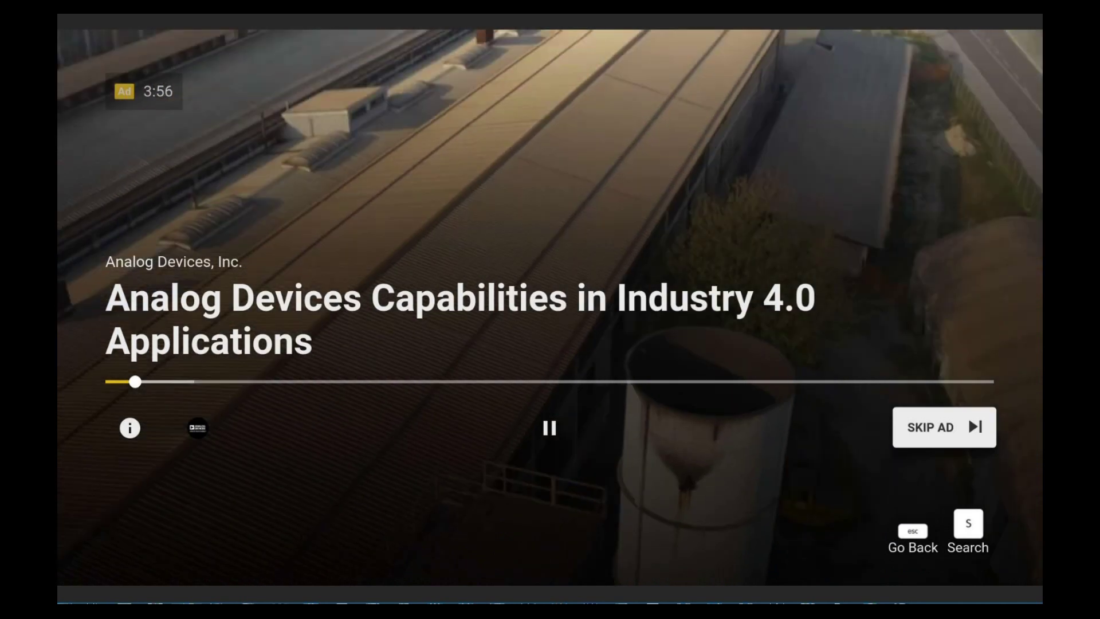
Skip the ad on the CeBit 2018 End of Day 1 video, watch briefly, then back out toward the YouTube home feed.
key(Return)
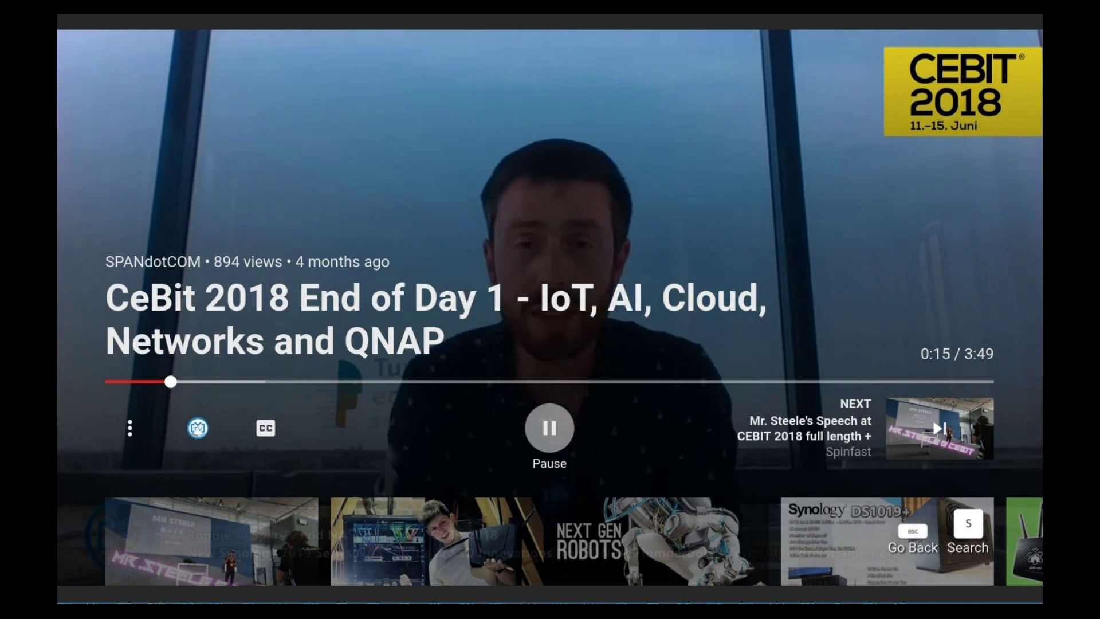
key(Escape)
key(Escape)
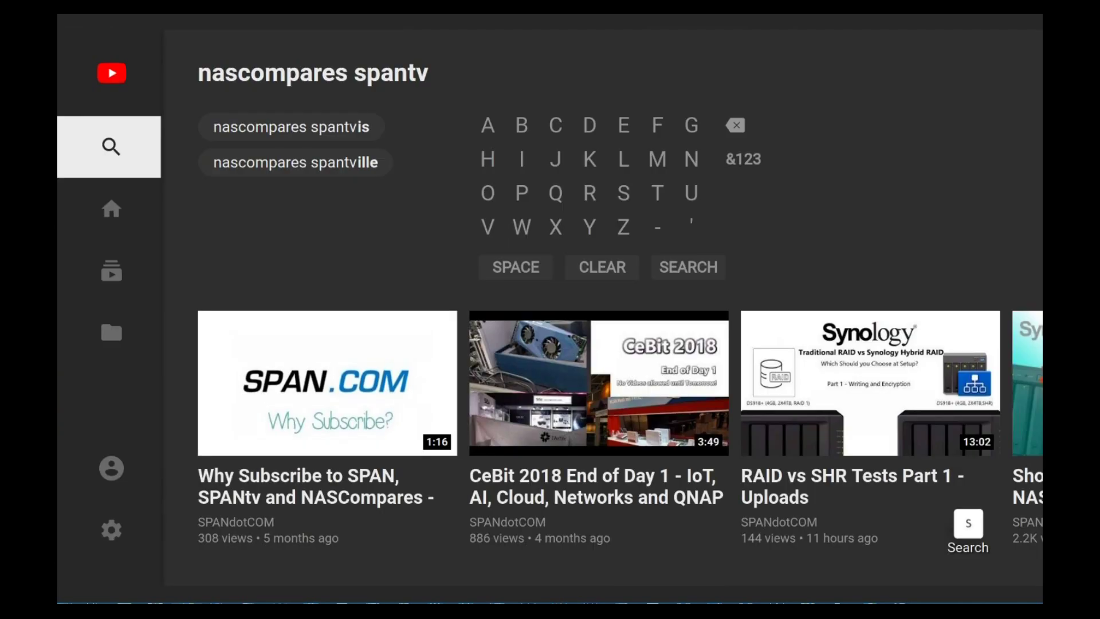
key(Down)
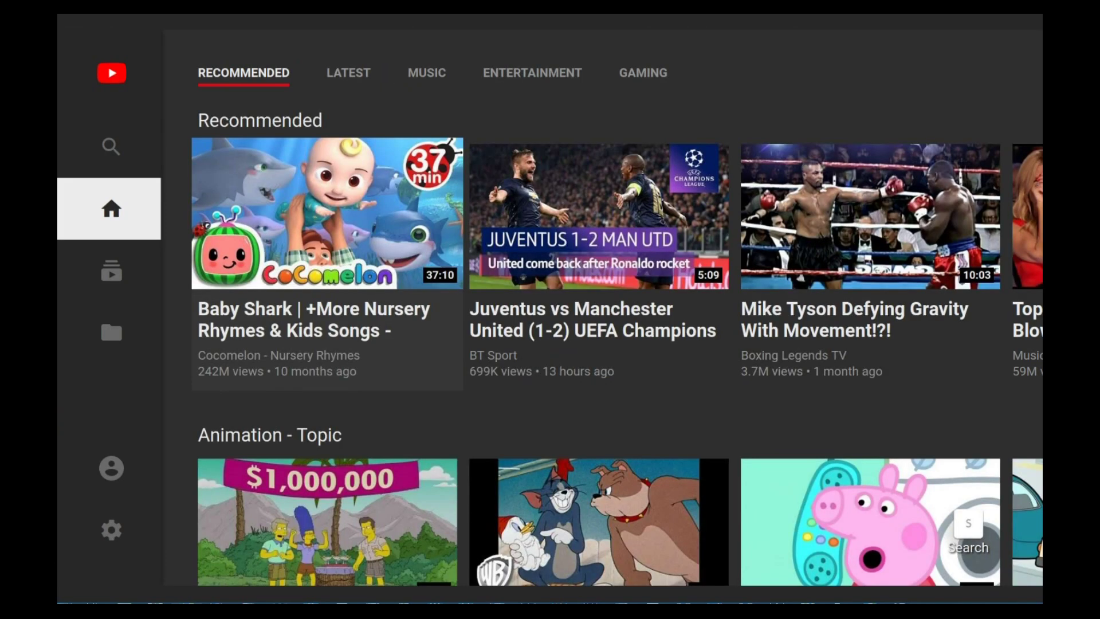
Leave YouTube, try VideoStation HD and dismiss its 403 Forbidden page, then launch HD Player.
key(Escape)
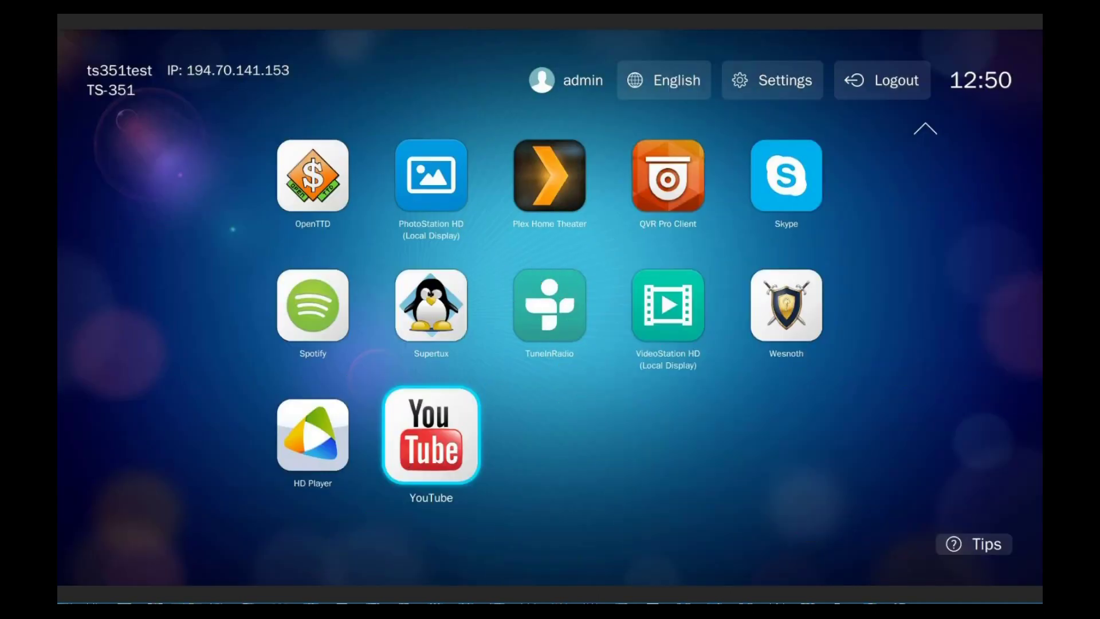
key(Up)
key(Up)
key(Up)
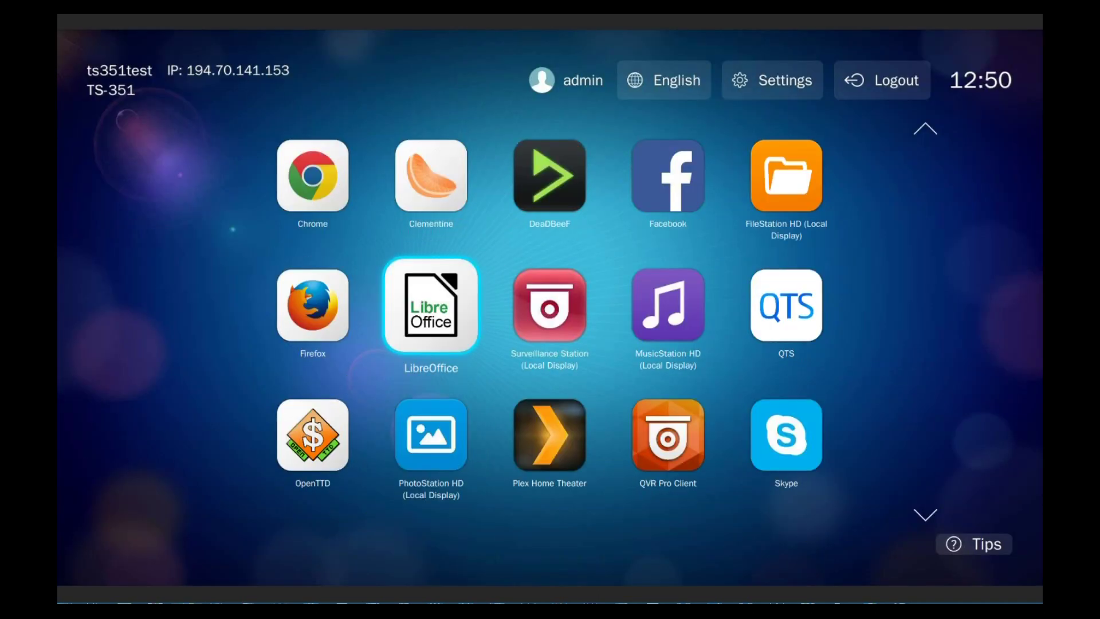
key(Up)
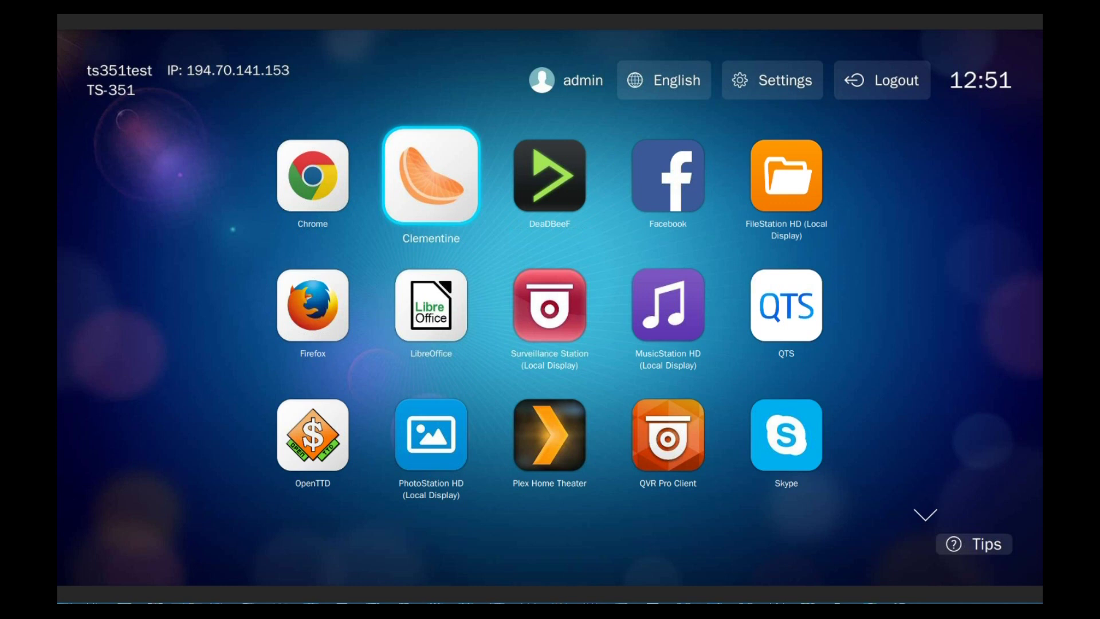
key(Down)
key(Down)
key(Down)
key(Down)
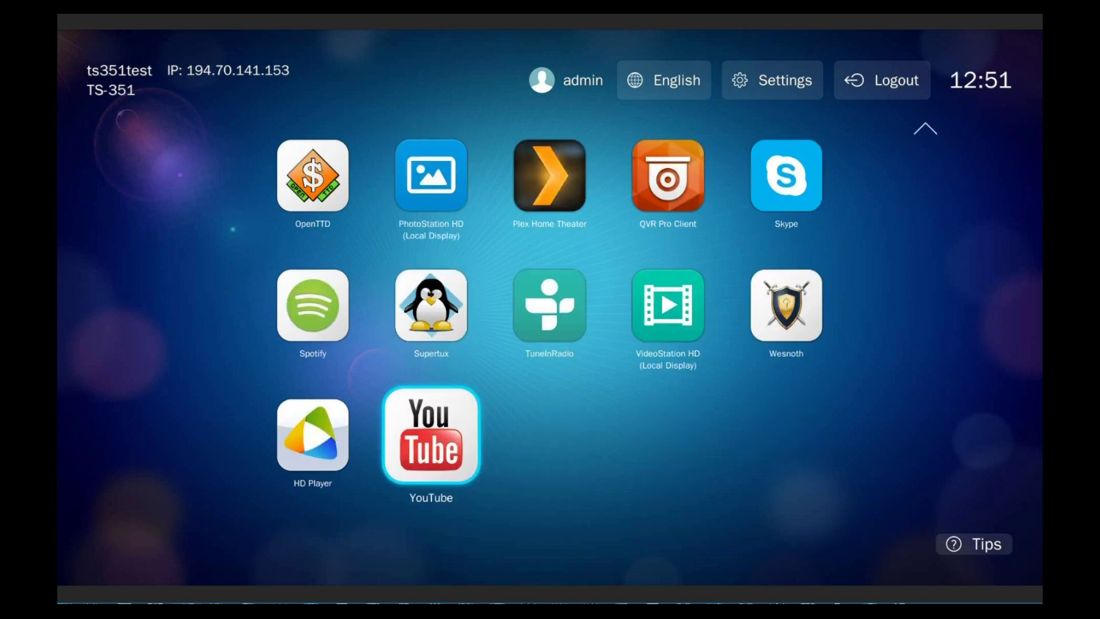
key(Up)
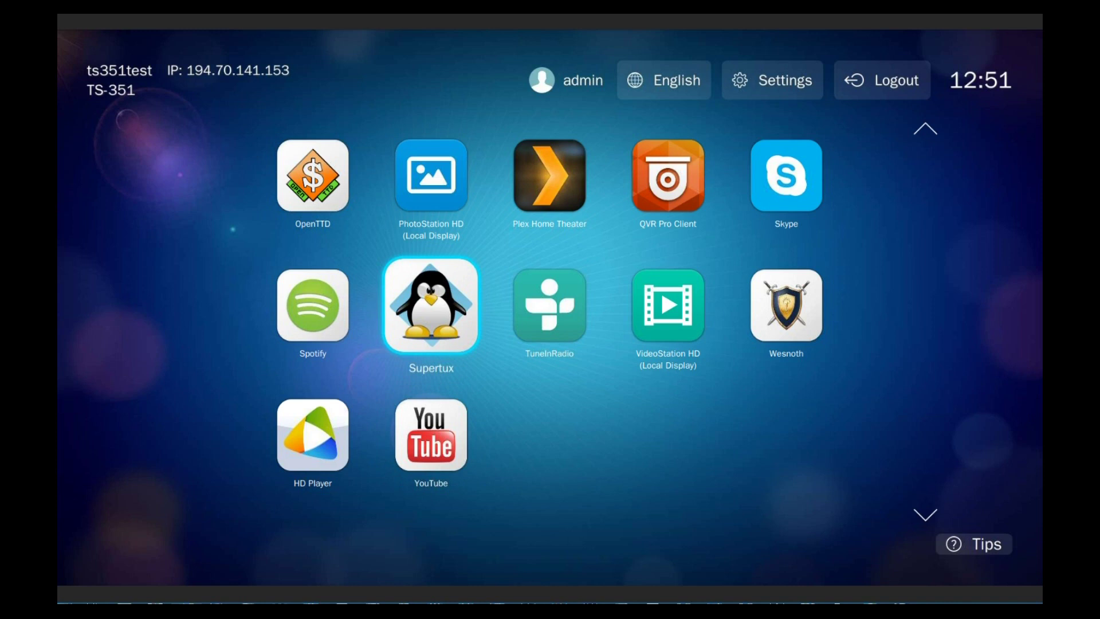
key(Right)
key(Right)
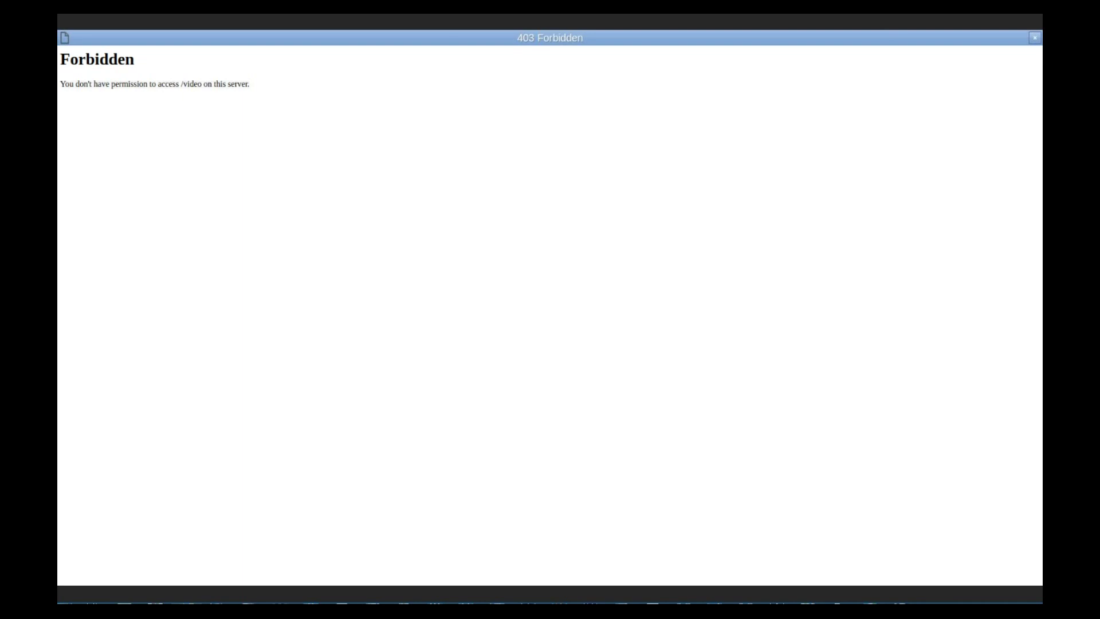
key(Escape)
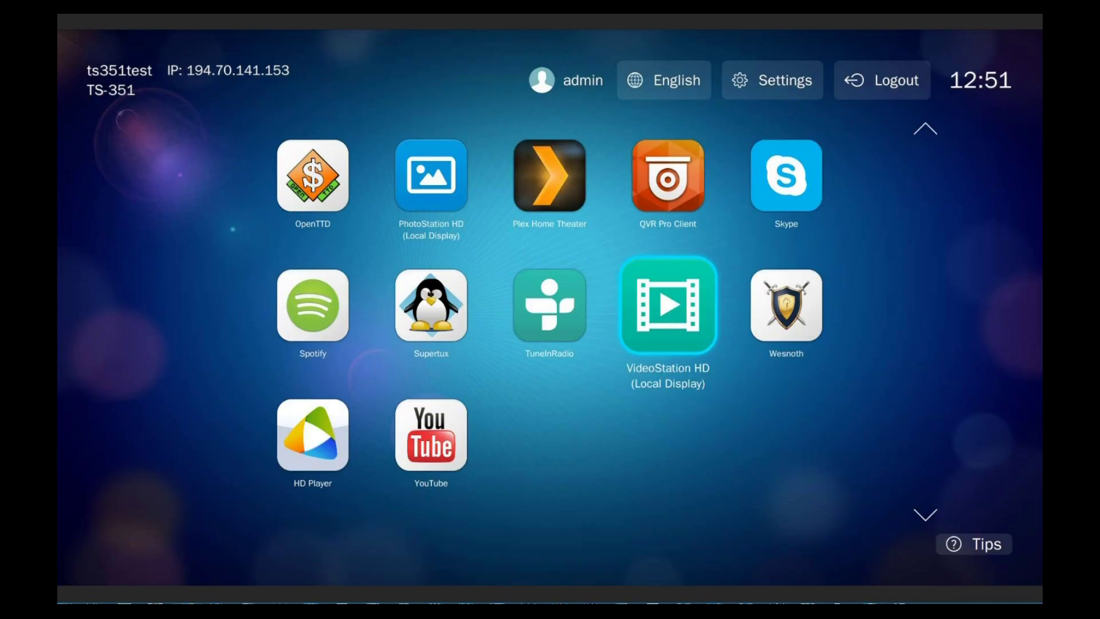
click(313, 435)
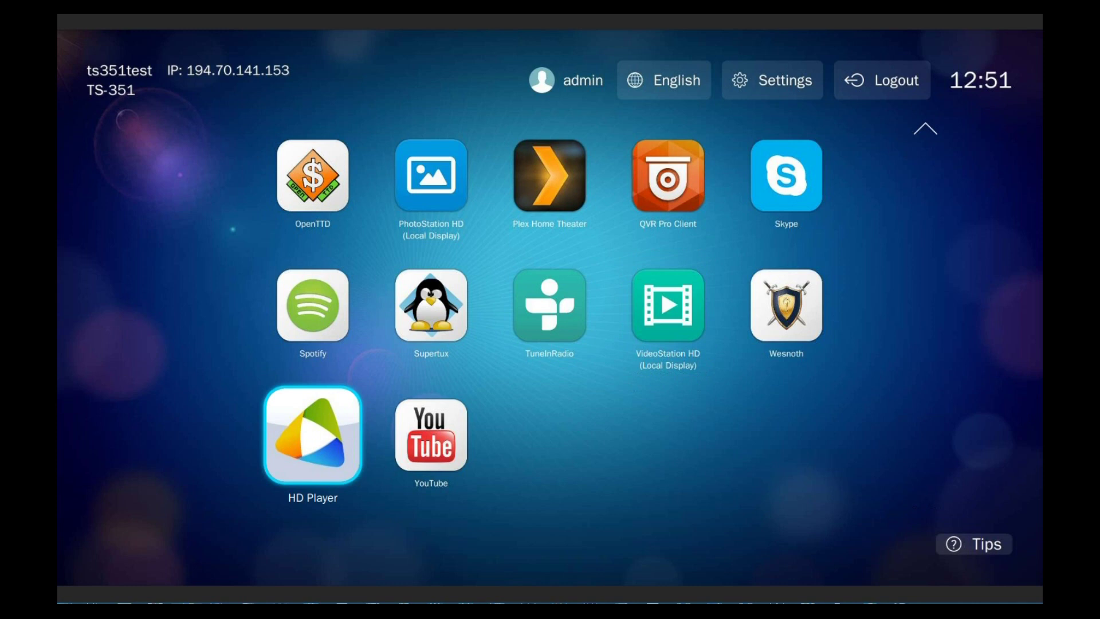
key(Return)
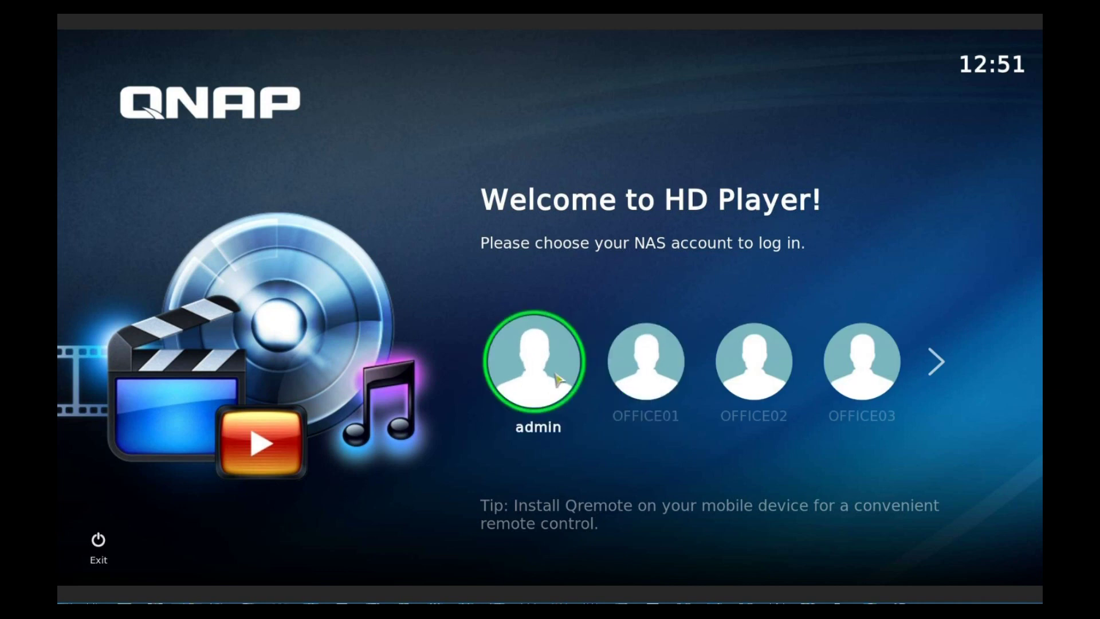
Log into HD Player as admin with the account password and enable Account Binding.
click(556, 378)
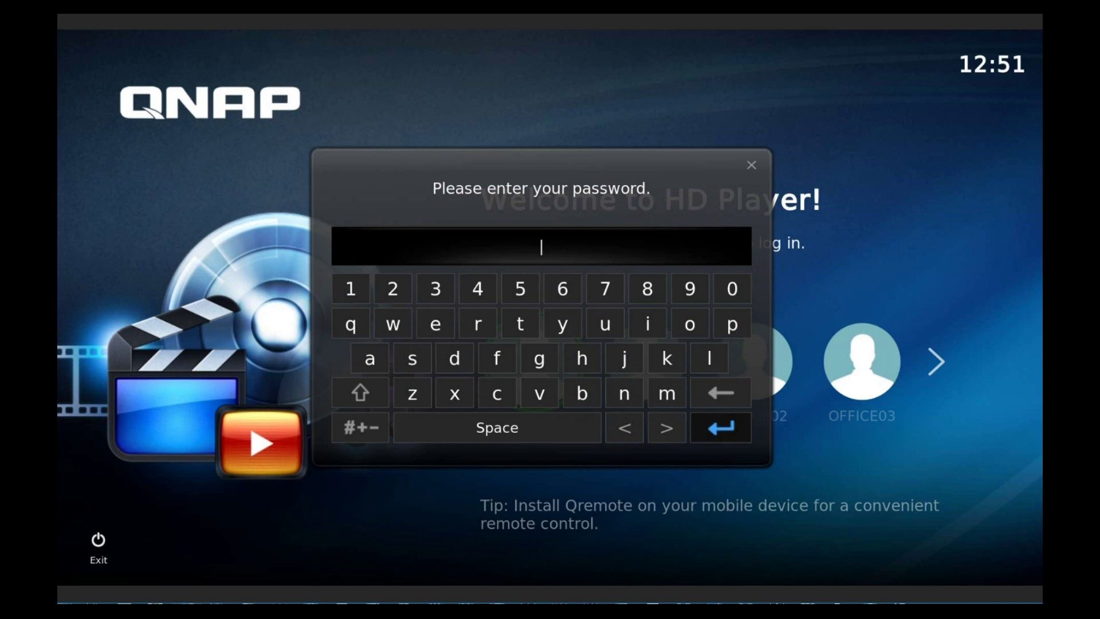
text(*******)
key(Return)
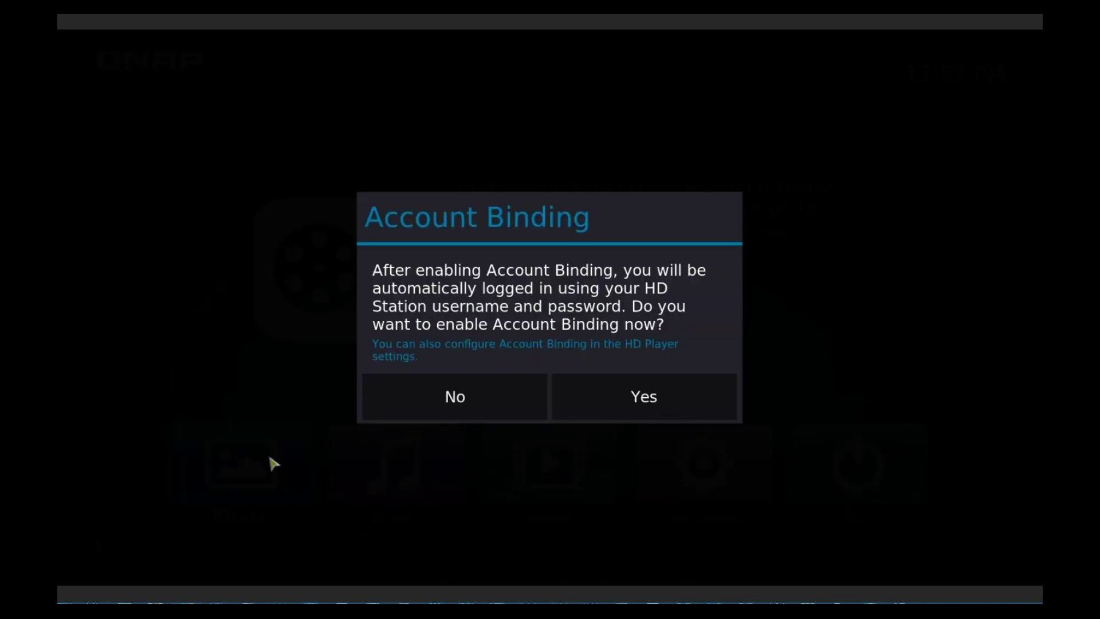
click(652, 404)
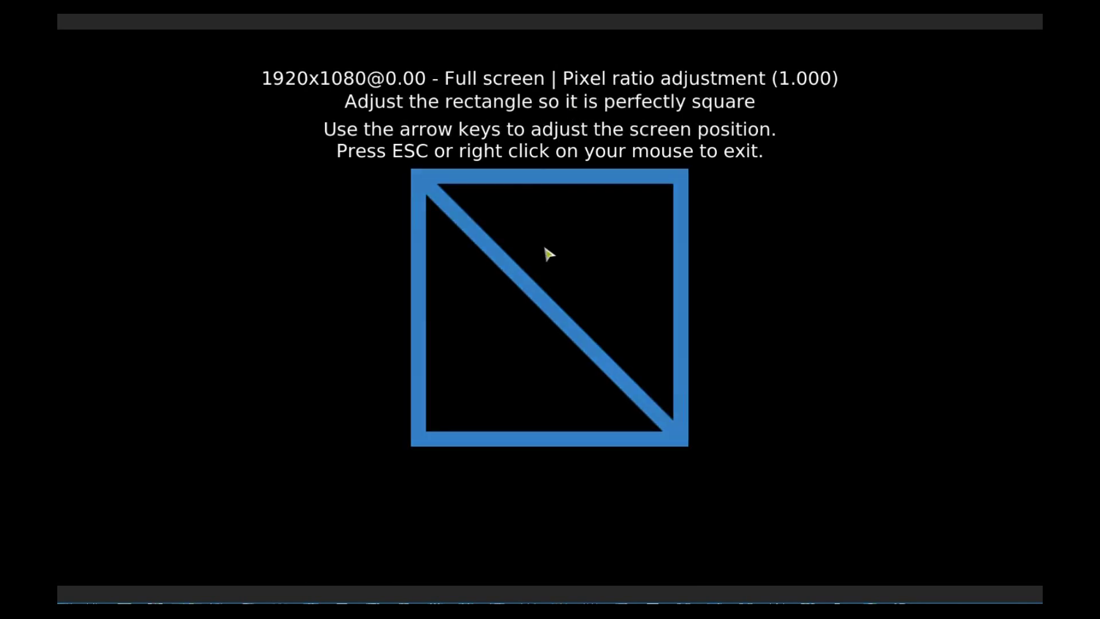
Cycle through the overscan, subtitle position and pixel ratio calibration screens unchanged, then exit to the home menu.
key(Return)
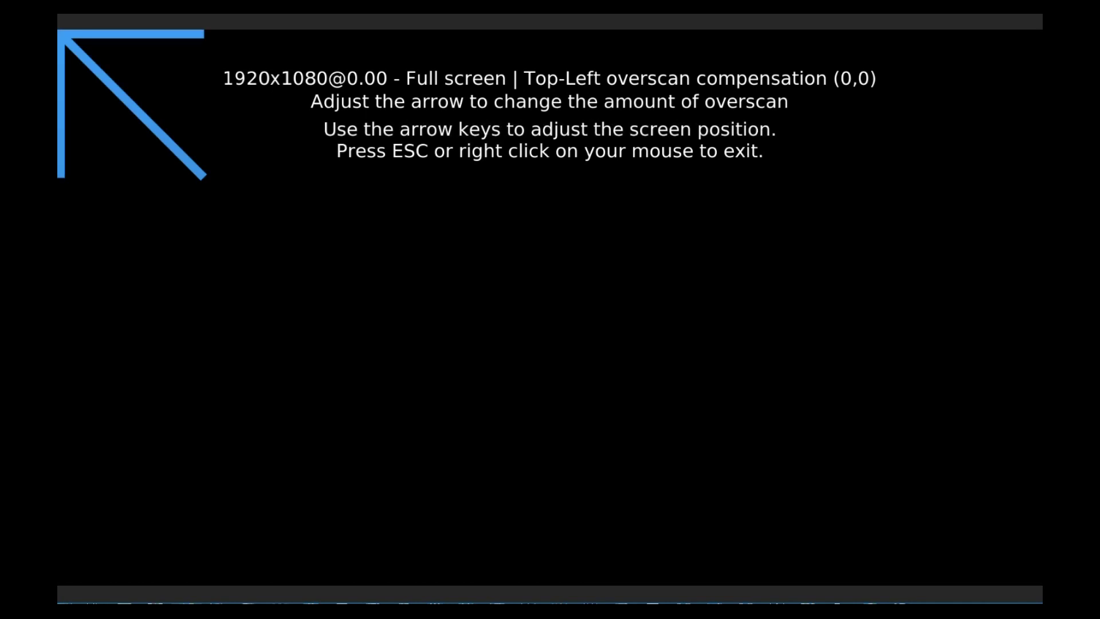
key(Return)
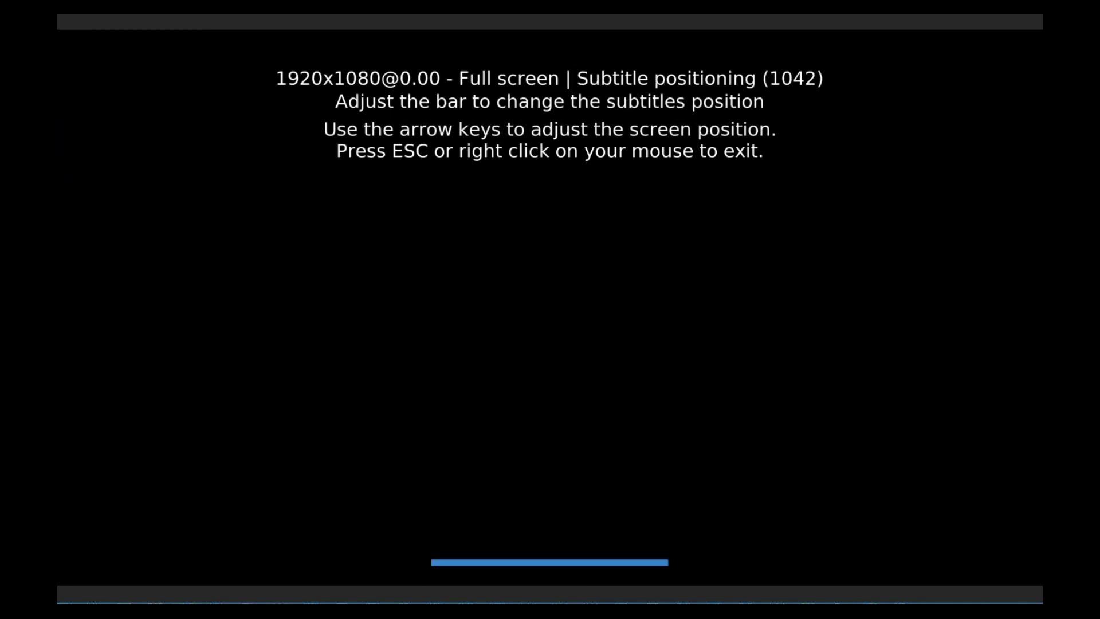
key(Return)
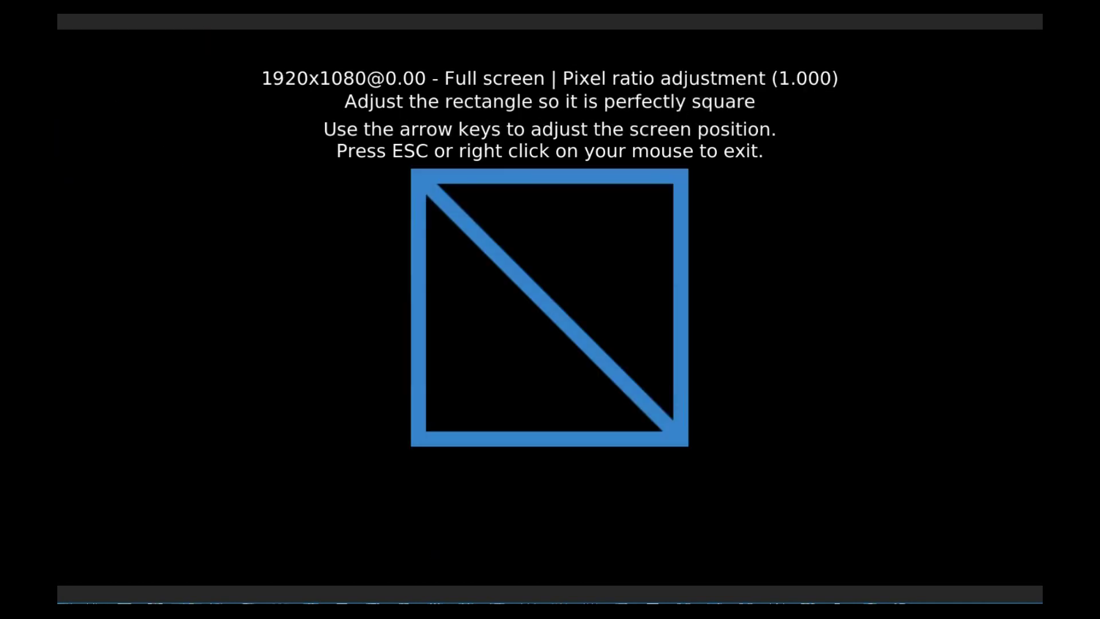
key(Return)
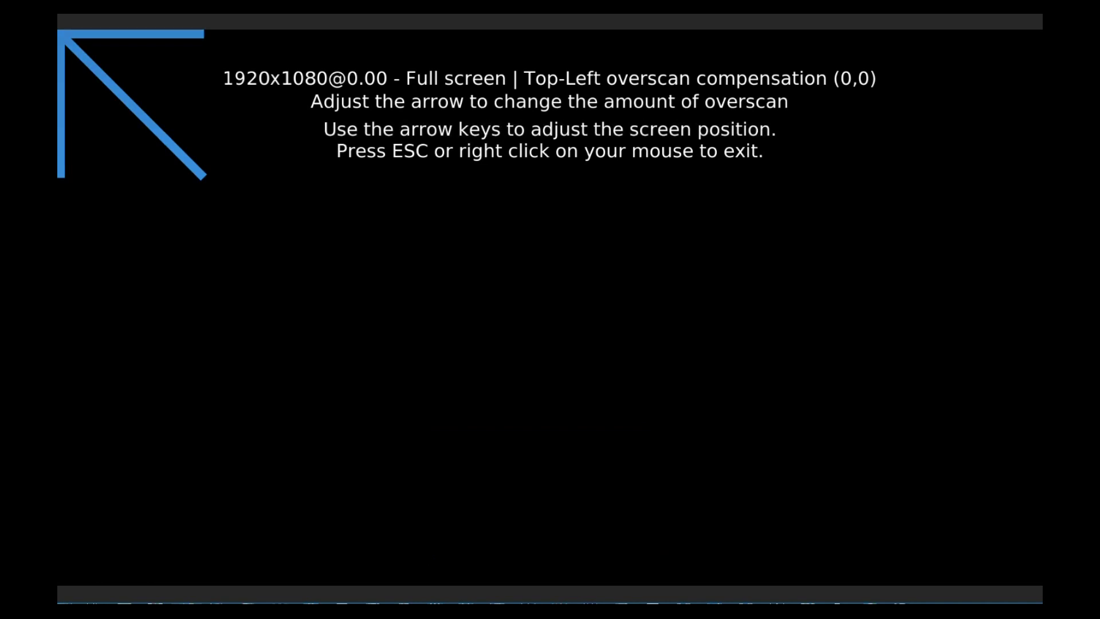
key(Return)
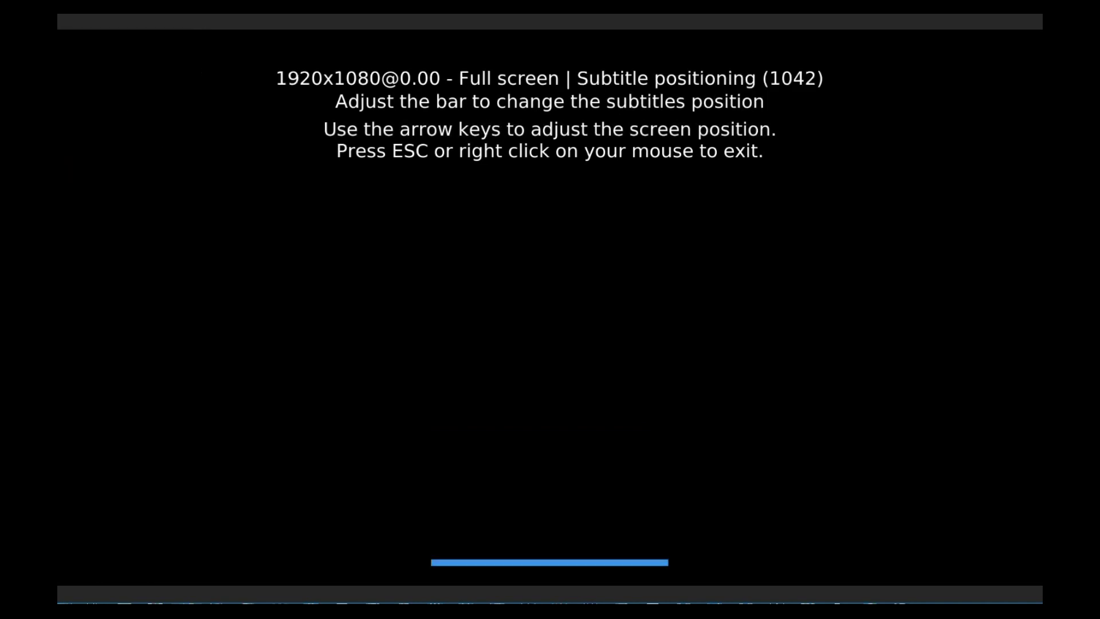
key(Escape)
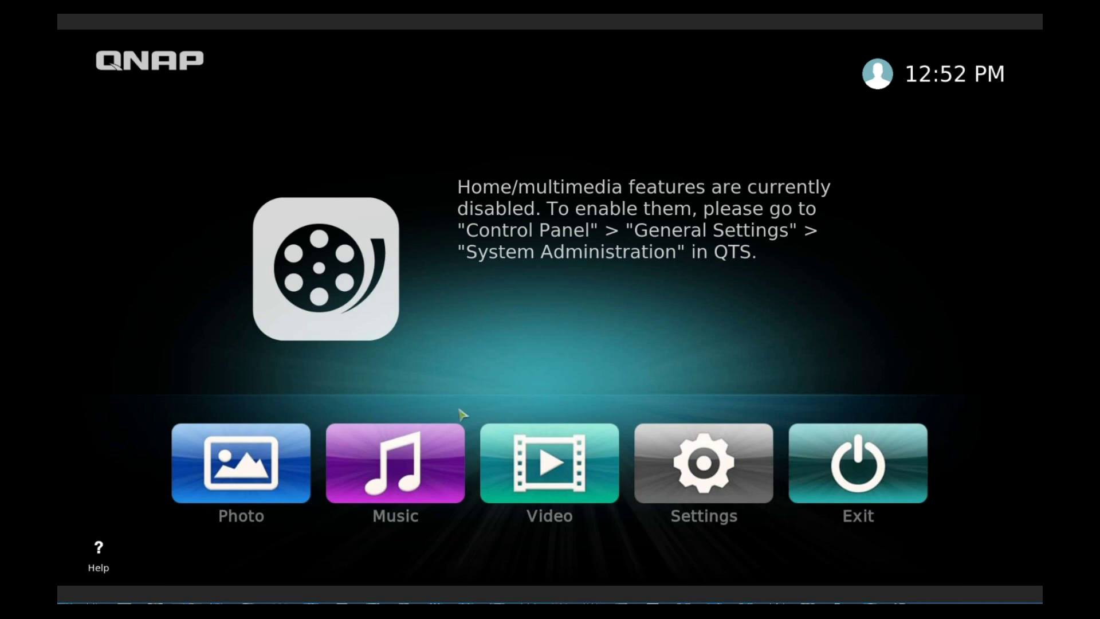
key(Right)
key(Right)
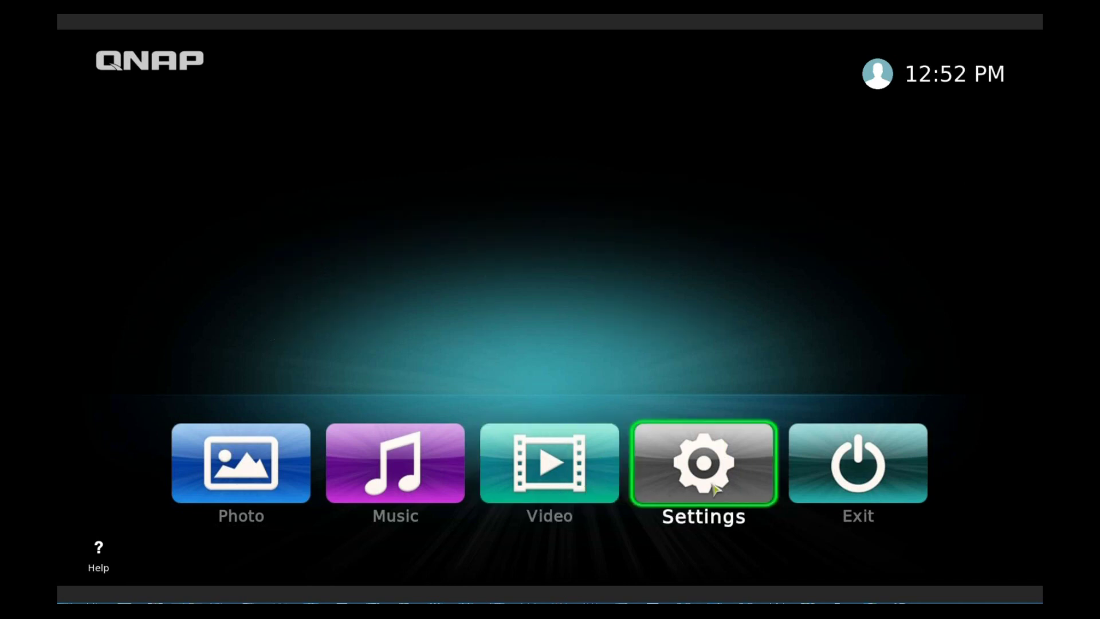
key(Return)
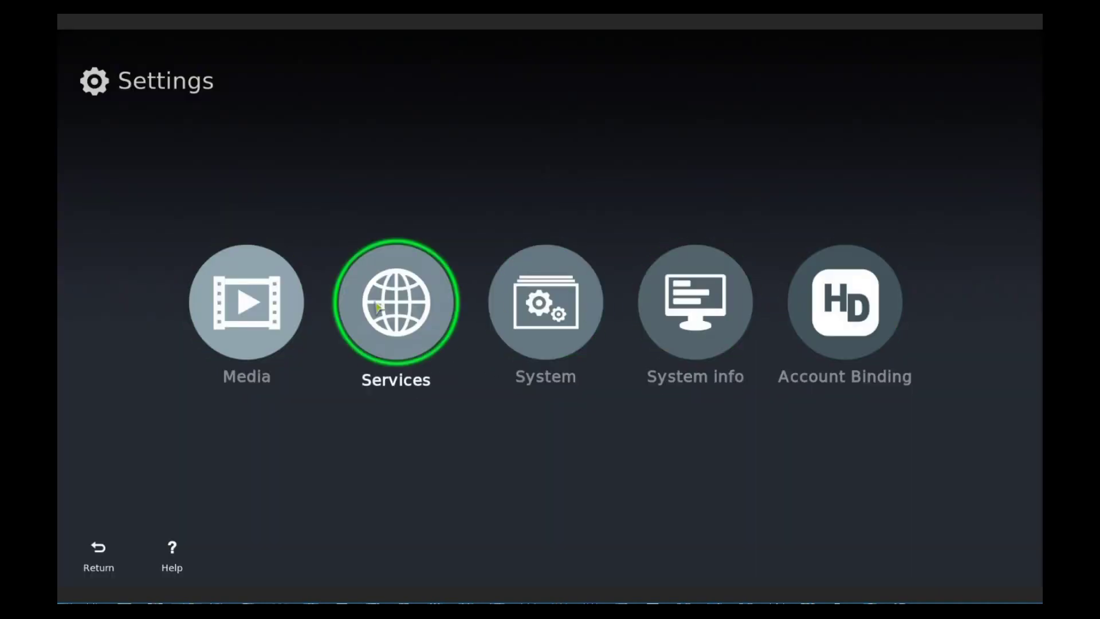
key(Return)
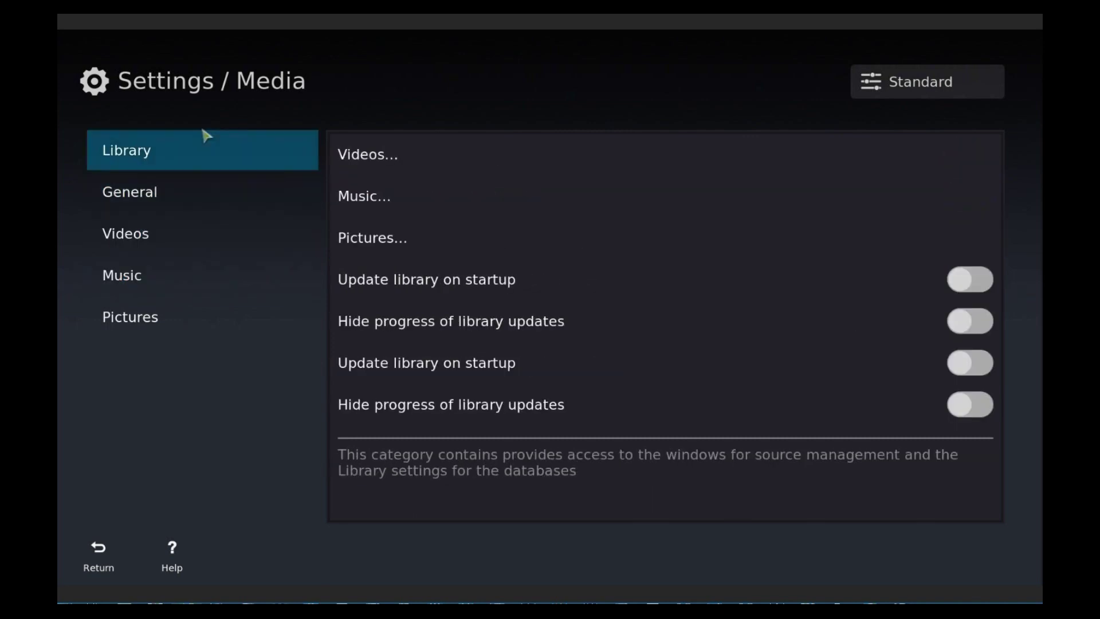
click(98, 553)
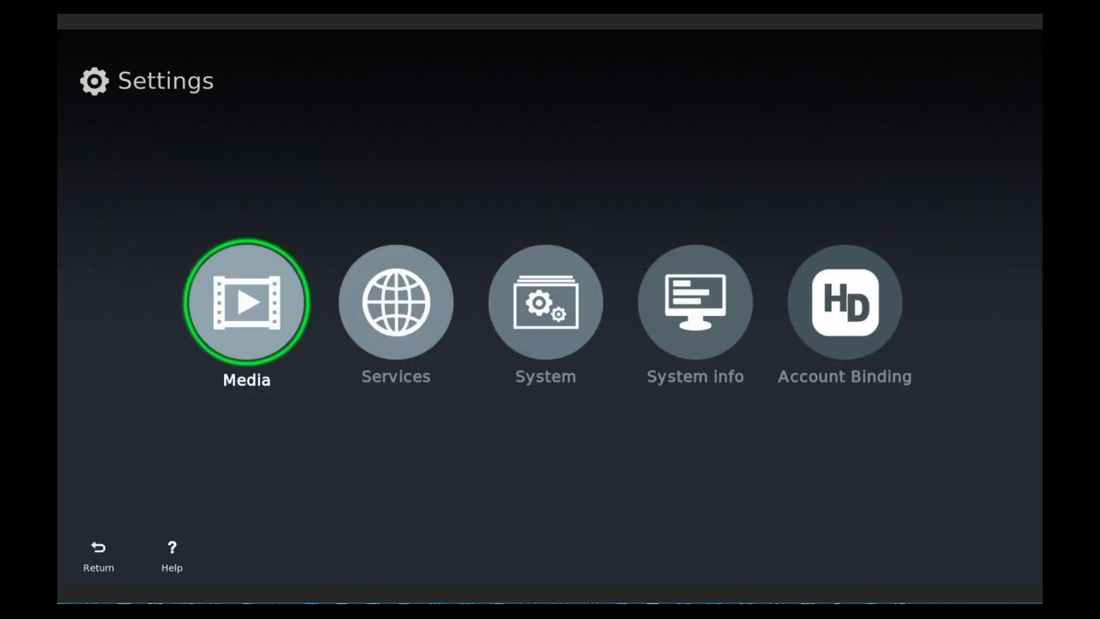
key(Escape)
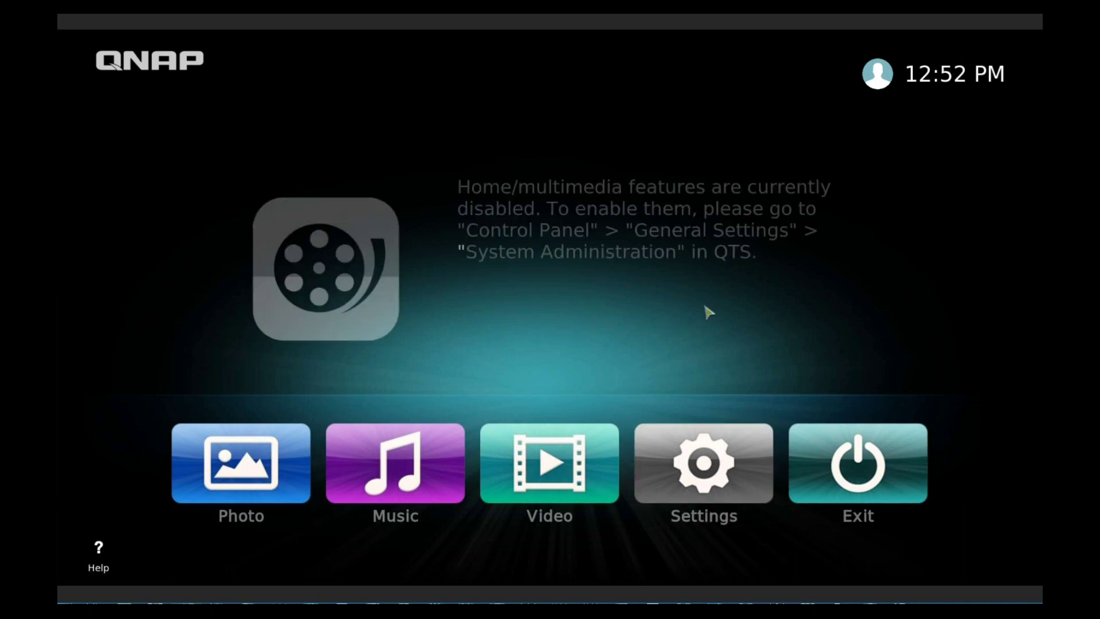
Bring up the exit prompt and confirm Exit to shut down HD Player.
key(Escape)
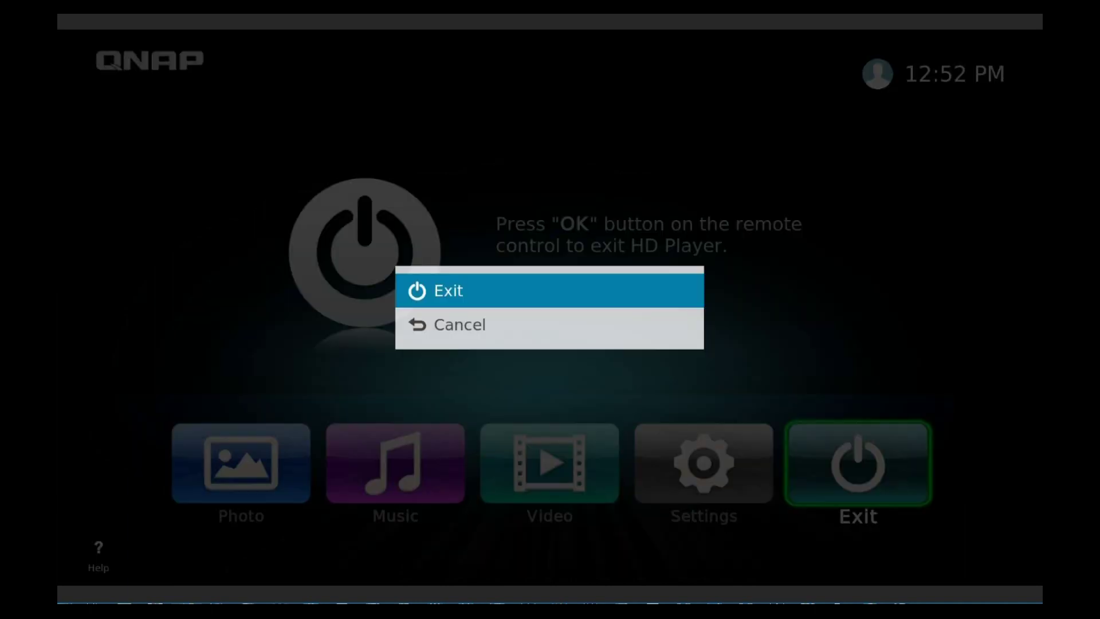
click(439, 304)
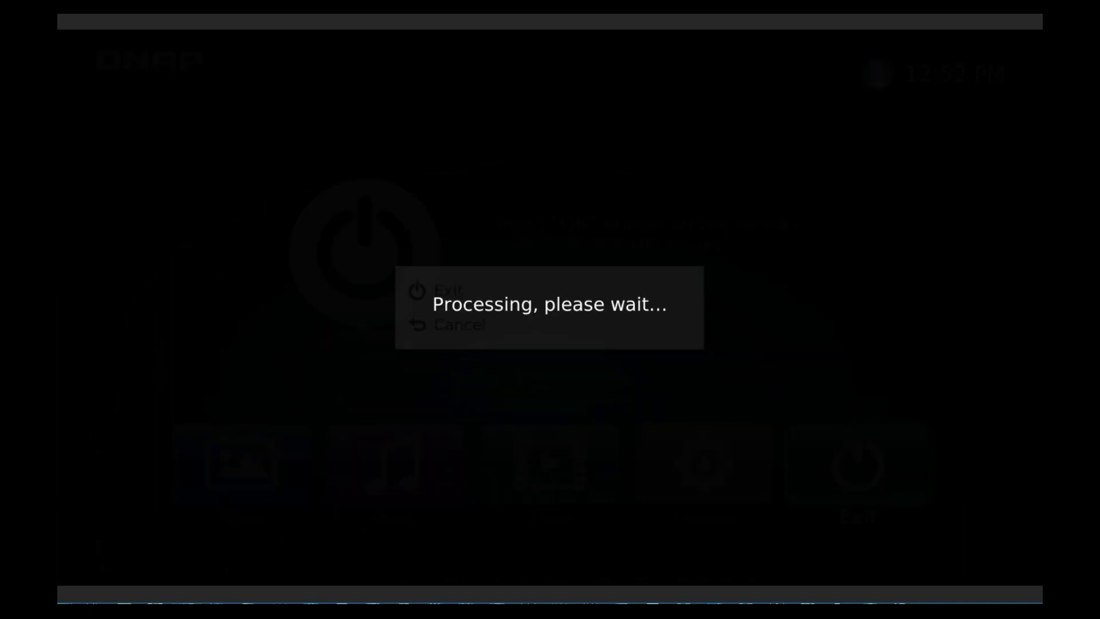